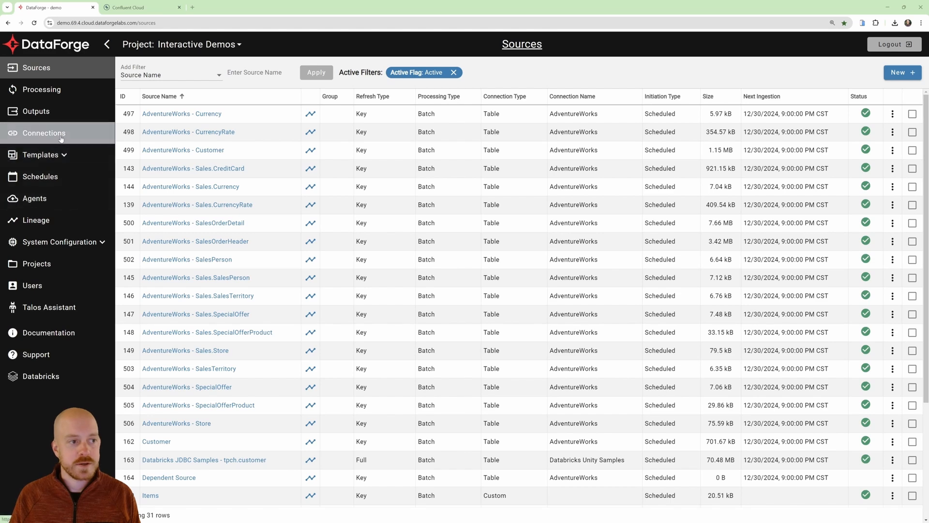
# - Create a new connection named "Confluent Kafka Events" with the description "demo"
pyautogui.click(60, 136)
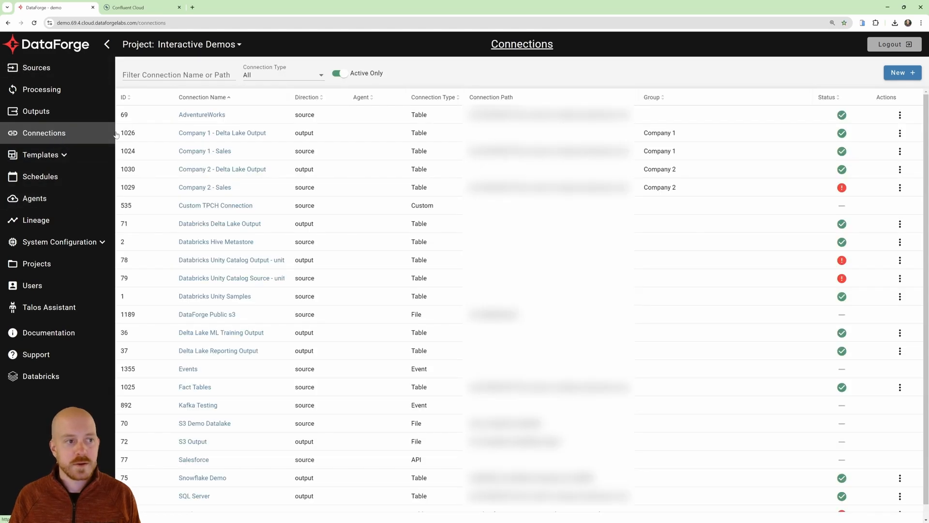
pyautogui.click(899, 73)
pyautogui.click(427, 125)
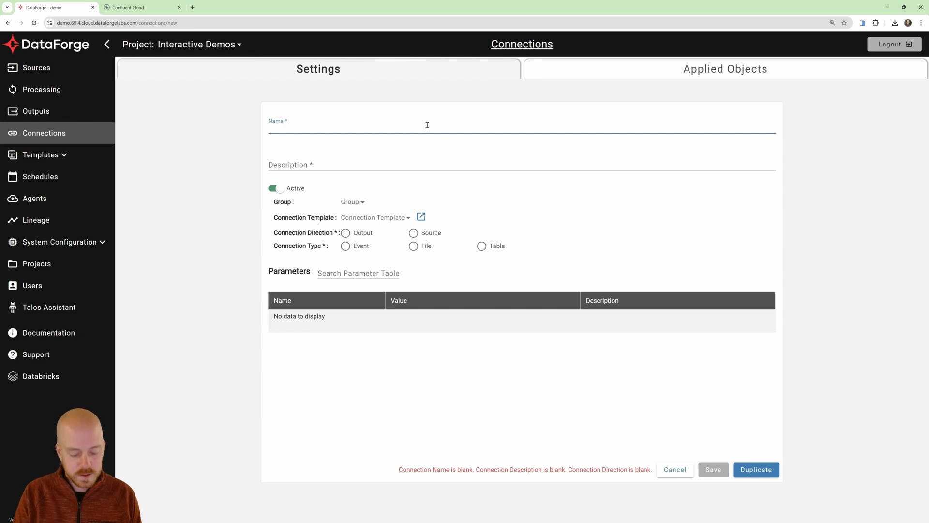
pyautogui.write('Confluent Kaf')
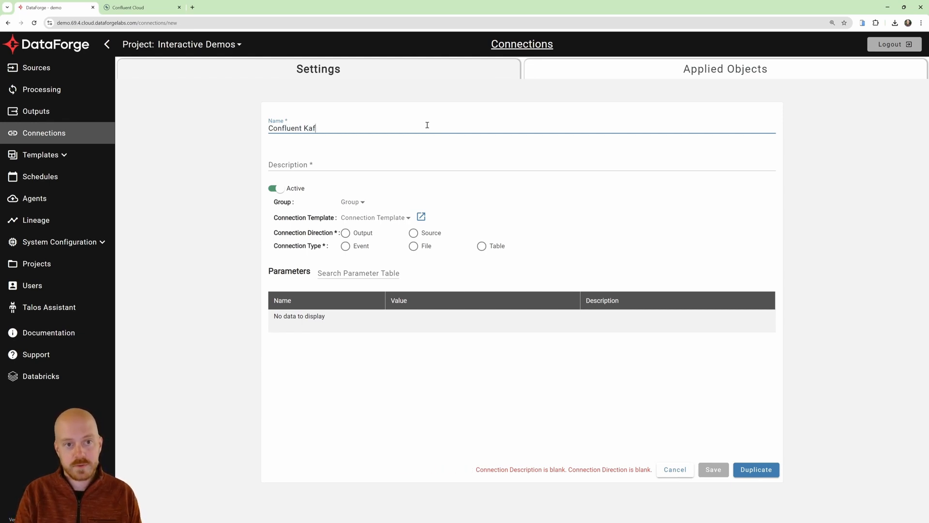
pyautogui.write('ka Events')
pyautogui.press('Tab')
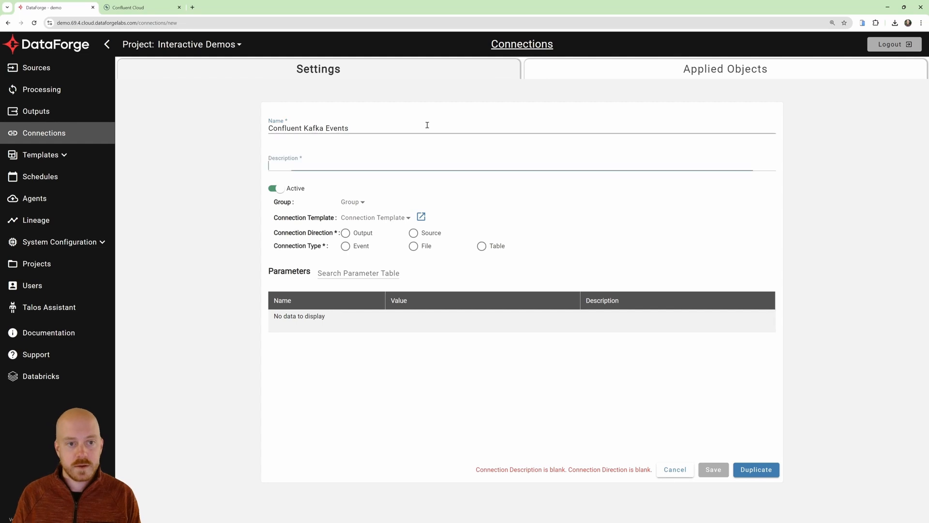
pyautogui.write('demo')
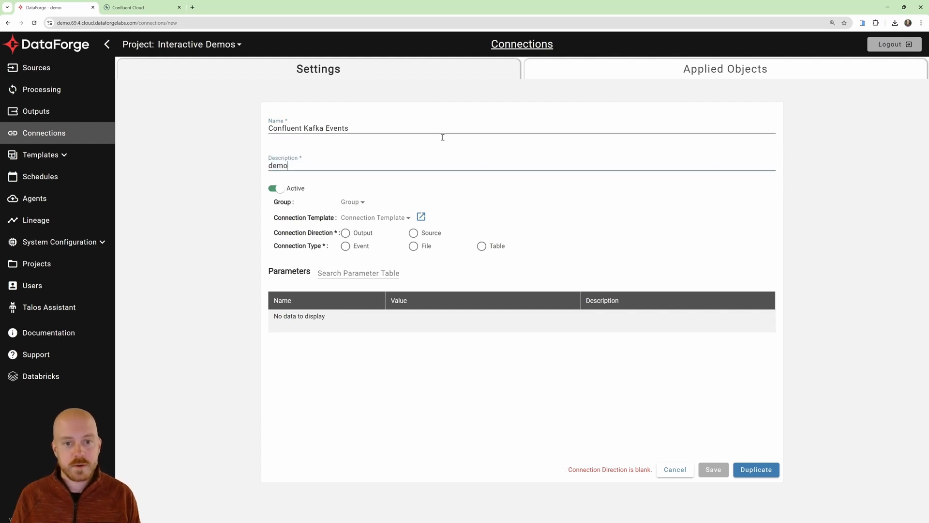
# - Set the new connection's direction to Source and its connection type to Event
pyautogui.click(472, 188)
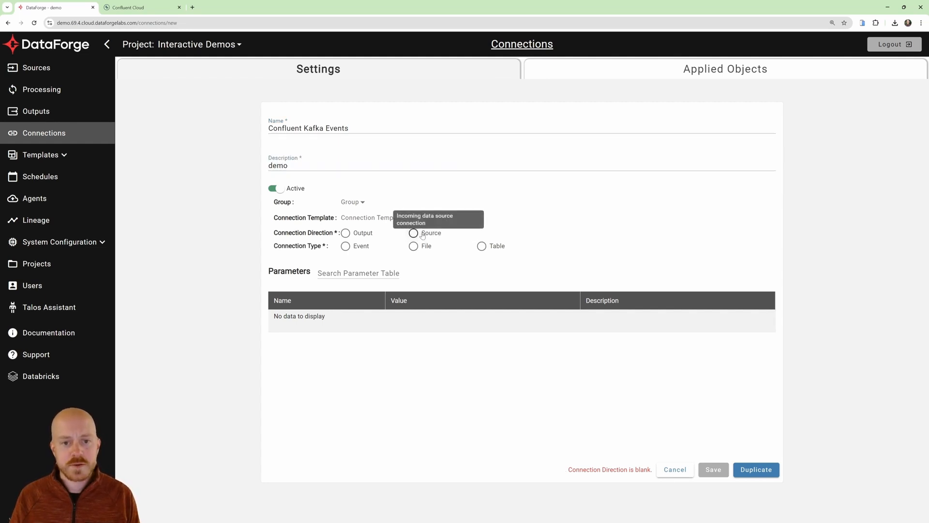
pyautogui.click(422, 235)
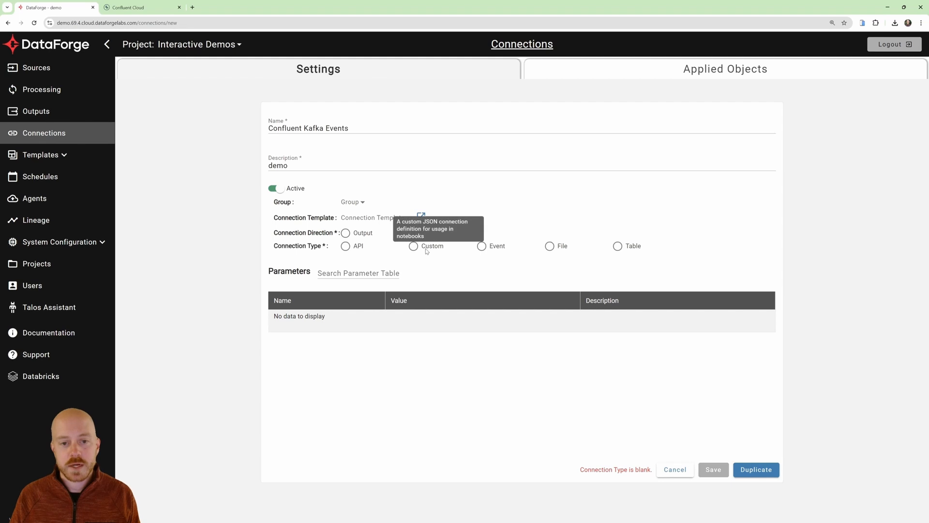
pyautogui.click(488, 245)
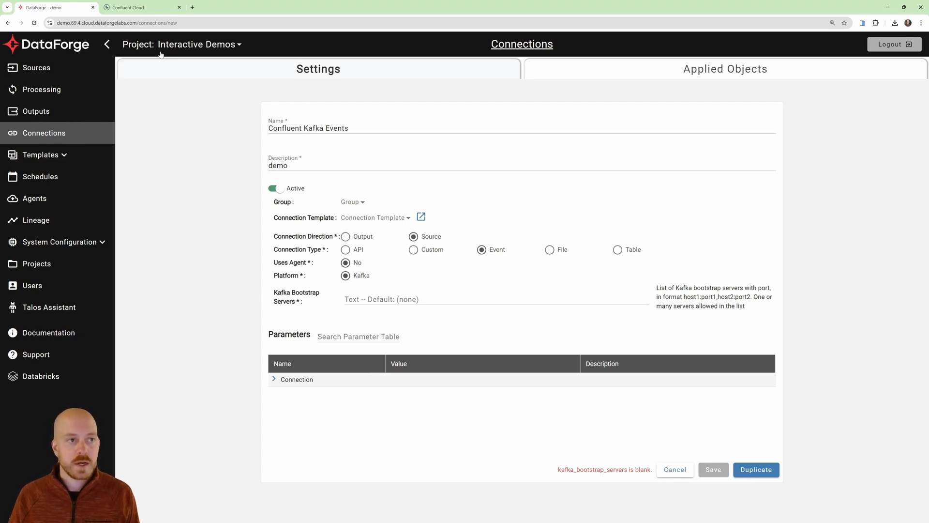
# - Copy the bootstrap server from the databricks_test cluster settings in Confluent Cloud into the DataForge connection's Kafka Bootstrap Servers value
pyautogui.click(143, 9)
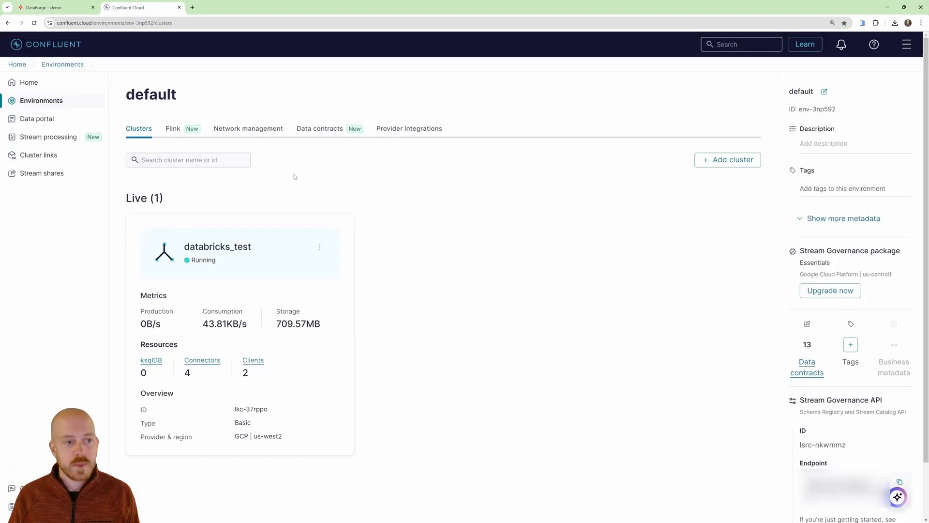
pyautogui.click(250, 224)
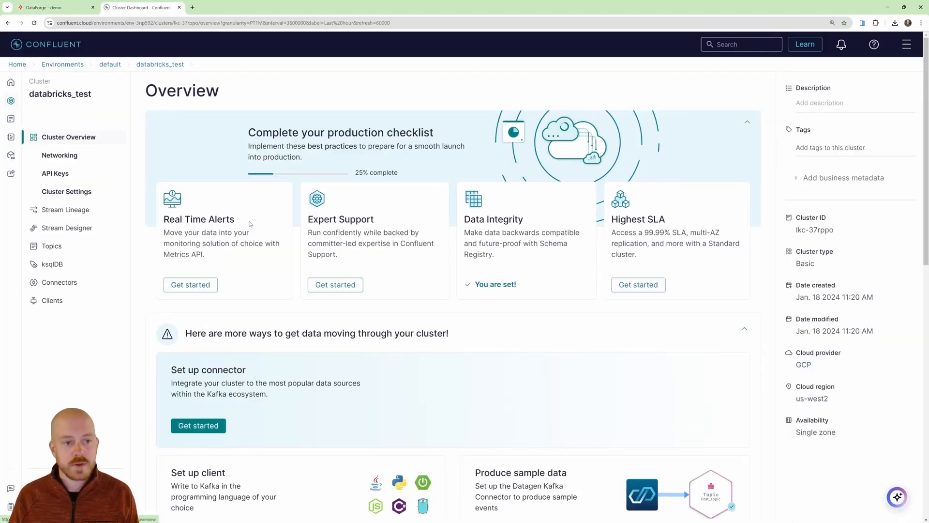
pyautogui.click(90, 192)
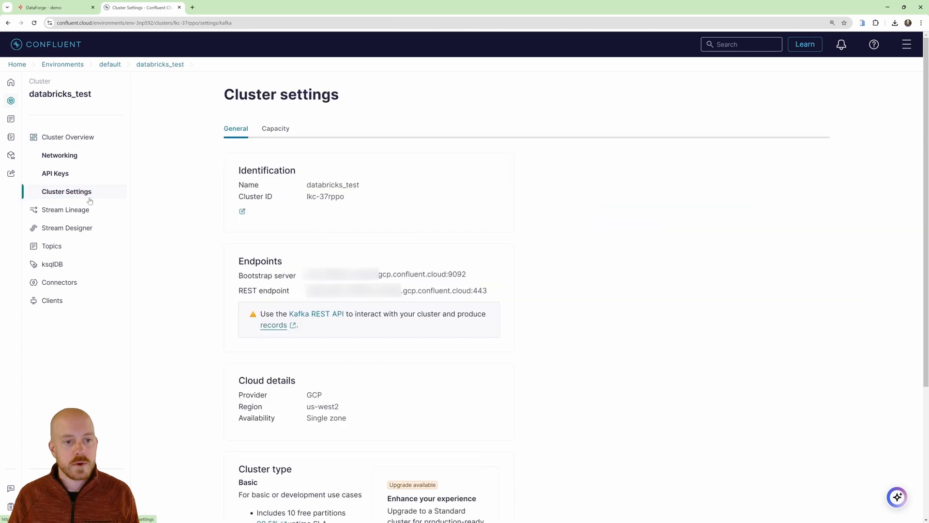
pyautogui.click(472, 275)
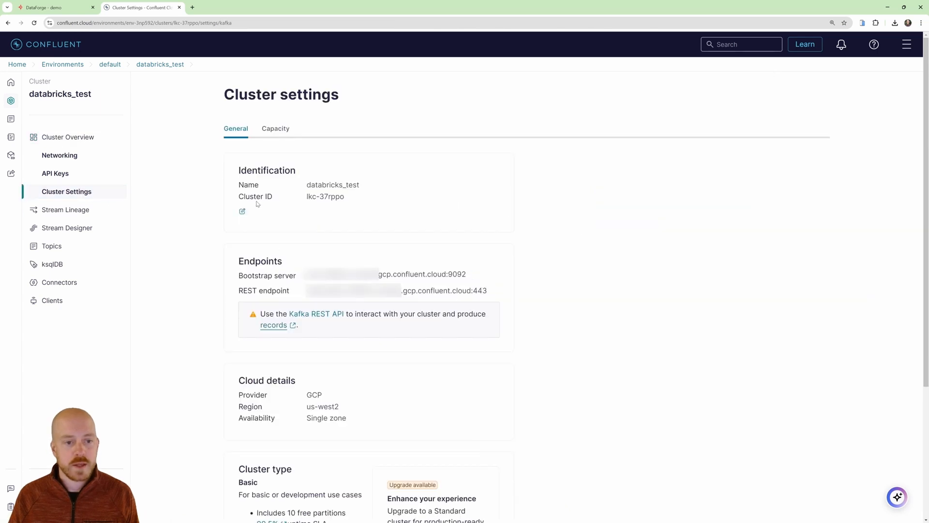
pyautogui.click(61, 12)
pyautogui.click(392, 299)
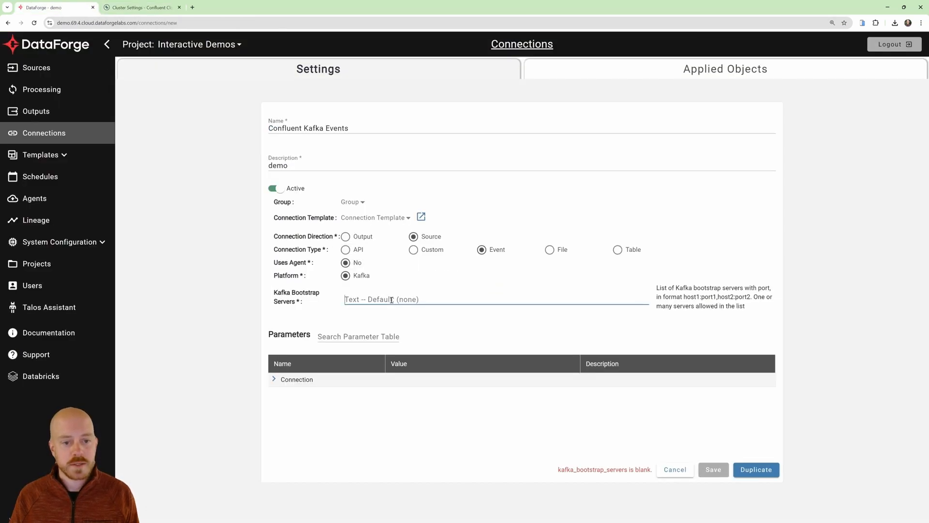
pyautogui.hotkey('ctrl', 'v')
# - Expand the Connection parameters, and search the DataForge documentation for "kafka event" to open the Kafka Events Connection article
pyautogui.click(274, 380)
pyautogui.scroll(-1, 292, 273)
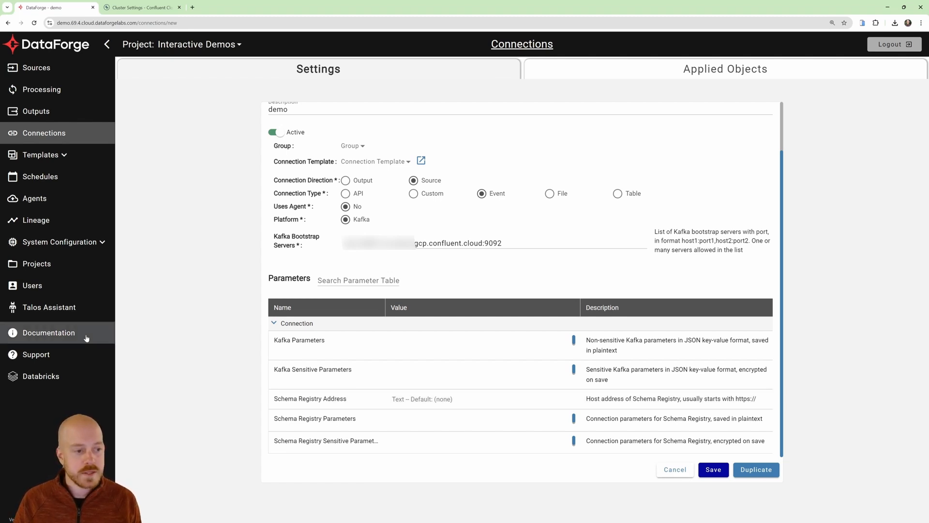
pyautogui.click(50, 334)
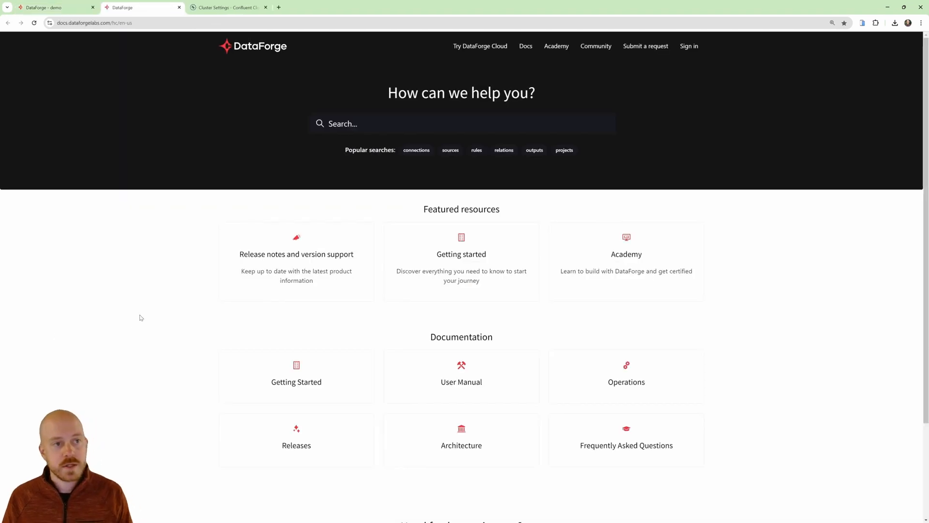
pyautogui.click(352, 125)
pyautogui.write('kaf')
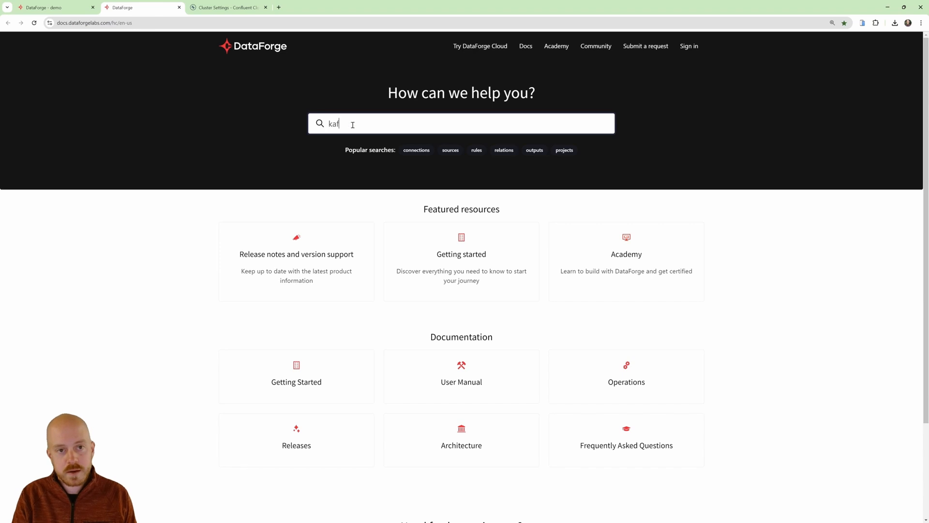
pyautogui.write('ka event')
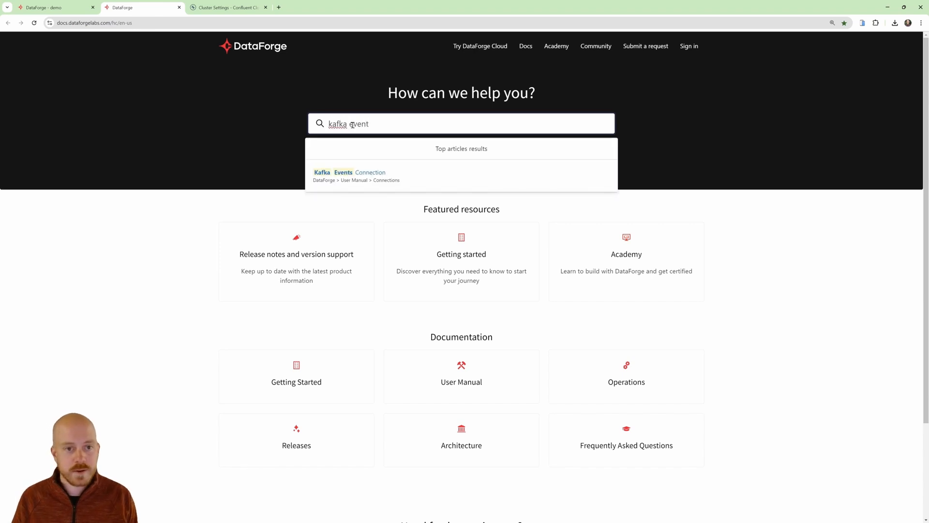
pyautogui.click(380, 182)
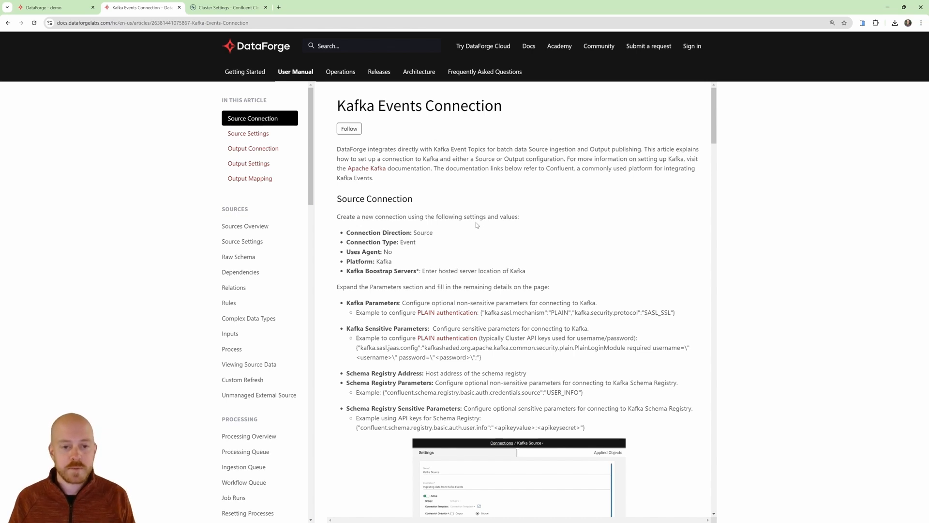
# - Copy the article's PLAIN authentication example {"kafka.sasl.mechanism":"PLAIN","kafka.security.protocol":"SASL_SSL"} into the connection's Kafka Parameters value
pyautogui.scroll(-1, 477, 225)
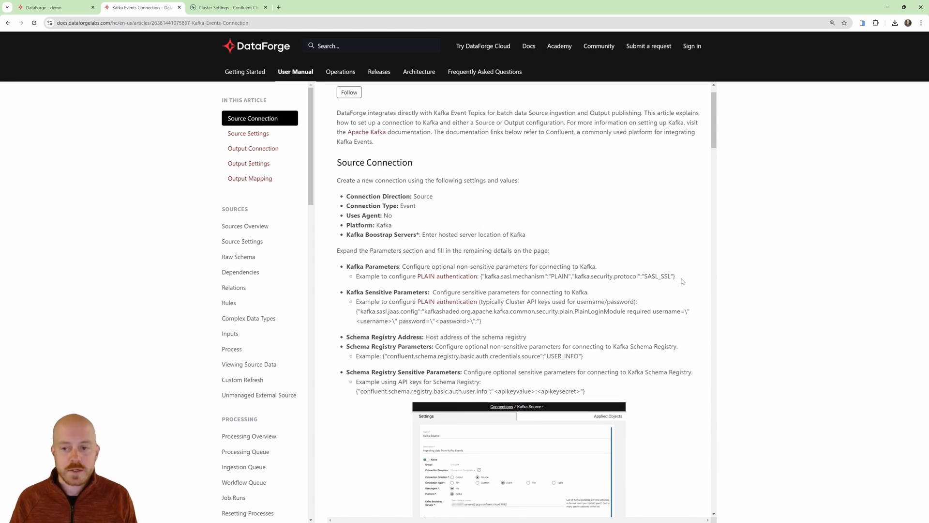
pyautogui.moveTo(682, 280); pyautogui.dragTo(482, 278)
pyautogui.hotkey('ctrl', 'c')
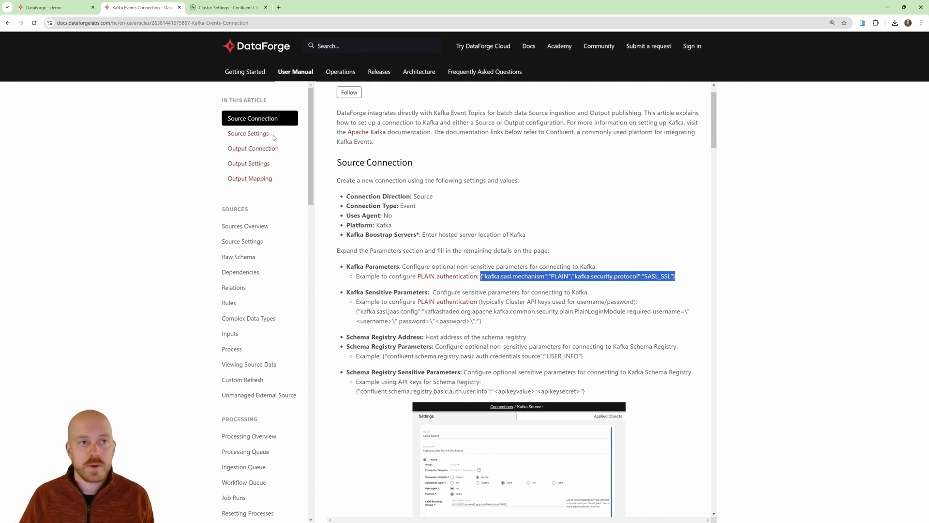
pyautogui.click(50, 8)
pyautogui.click(417, 340)
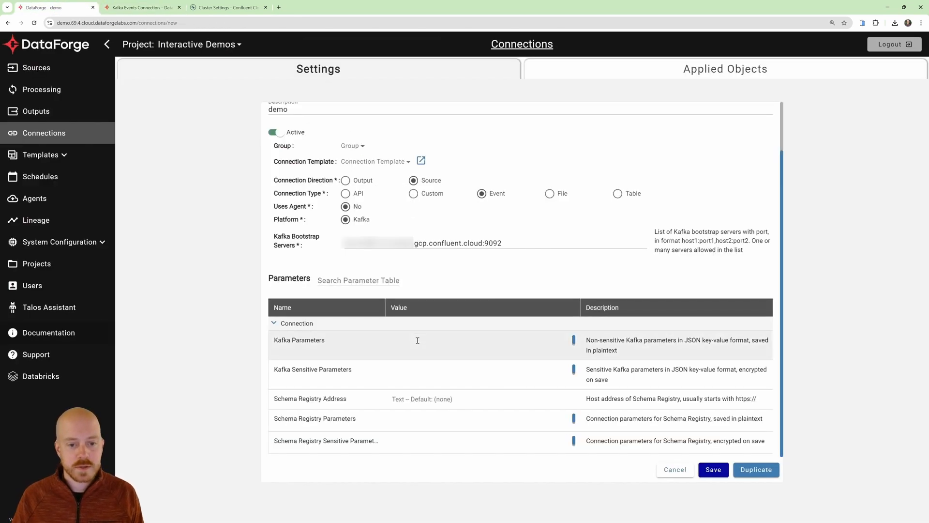
pyautogui.hotkey('ctrl', 'v')
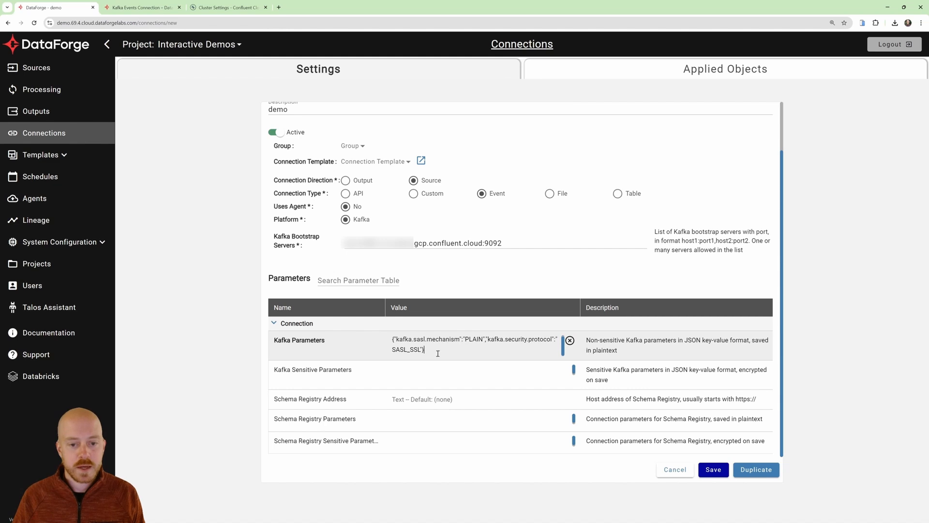
# - Copy the article's example kafka.sasl.jaas.config JSON with username and password placeholders into the connection's Kafka Sensitive Parameters value
pyautogui.click(140, 8)
pyautogui.moveTo(482, 321); pyautogui.dragTo(357, 310)
pyautogui.hotkey('ctrl', 'c')
pyautogui.click(62, 7)
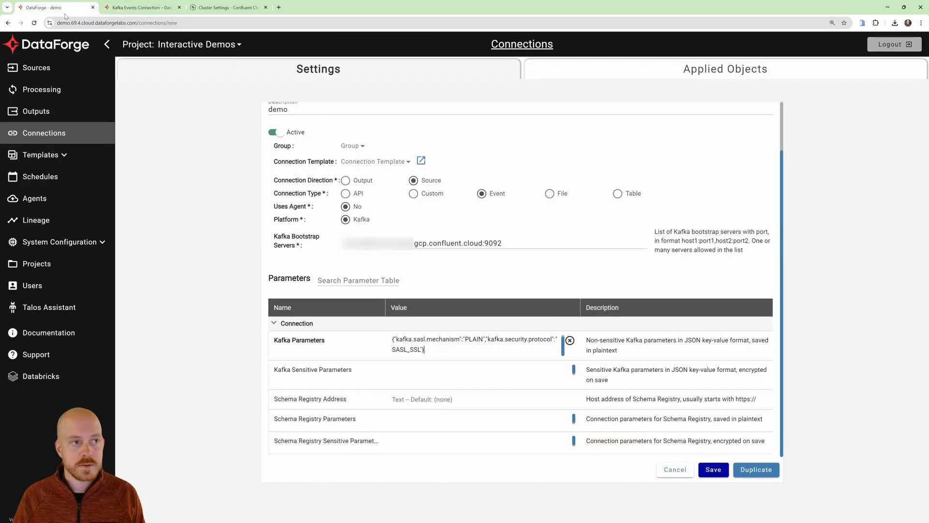
pyautogui.click(473, 373)
pyautogui.hotkey('ctrl', 'v')
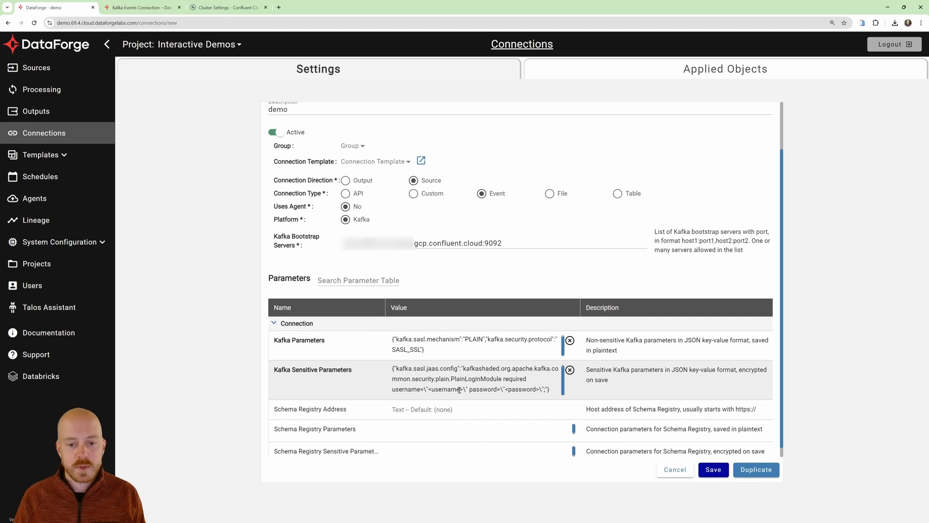
# - Create a My account API key for the databricks_test cluster in Confluent Cloud, and replace the <username> placeholder in Kafka Sensitive Parameters with the key
pyautogui.moveTo(463, 390); pyautogui.dragTo(430, 390)
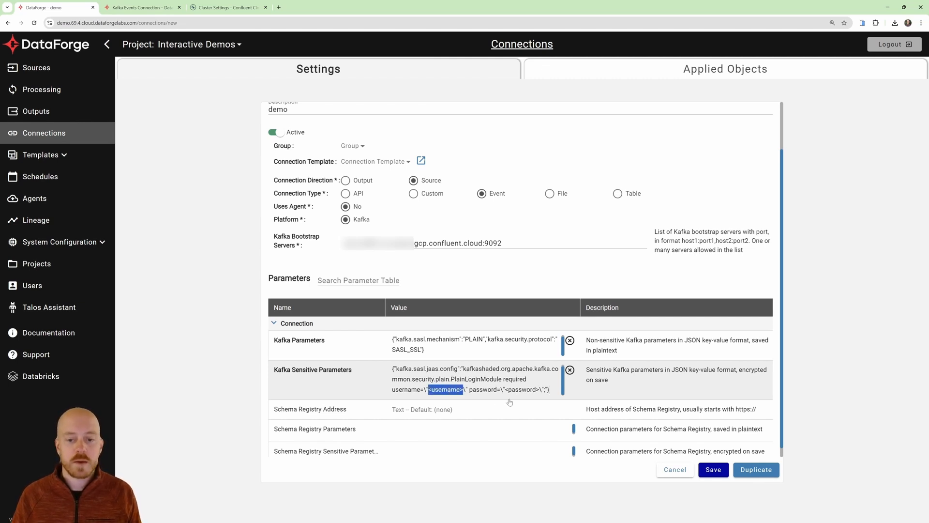
pyautogui.click(220, 9)
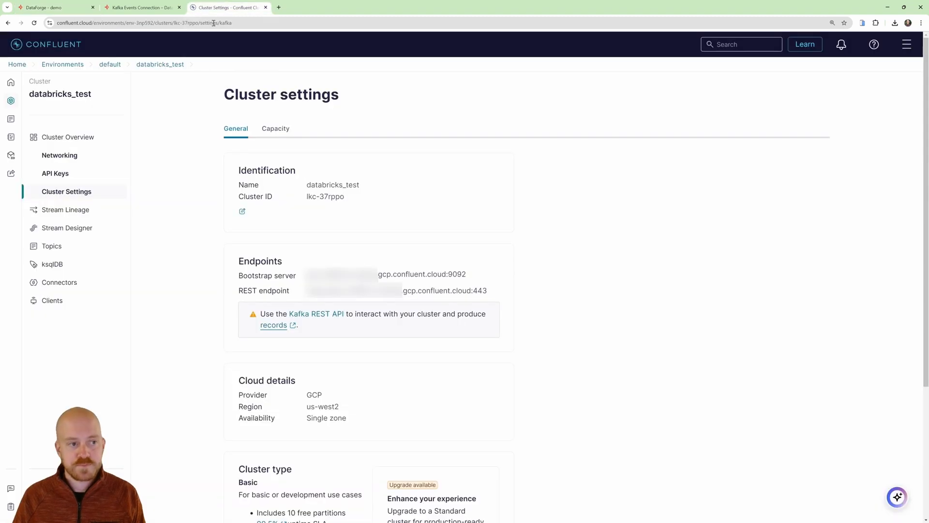
pyautogui.click(71, 174)
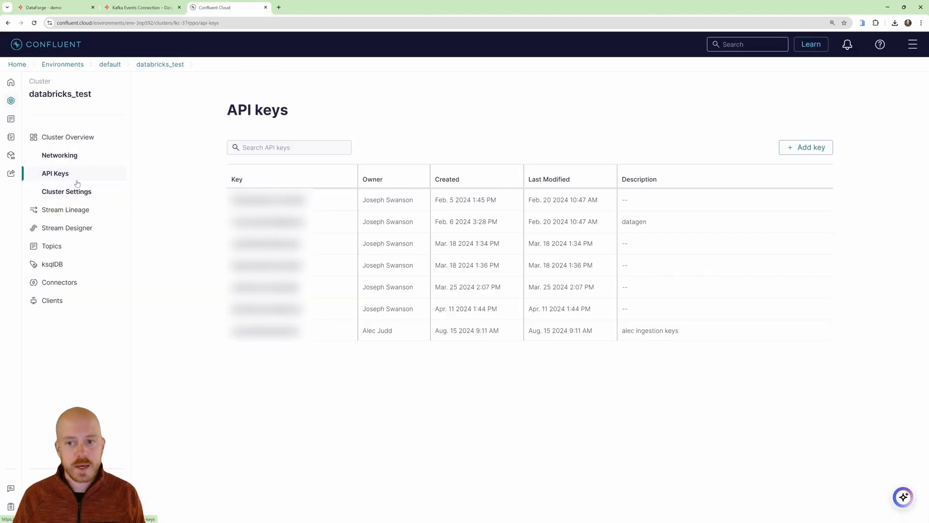
pyautogui.click(813, 147)
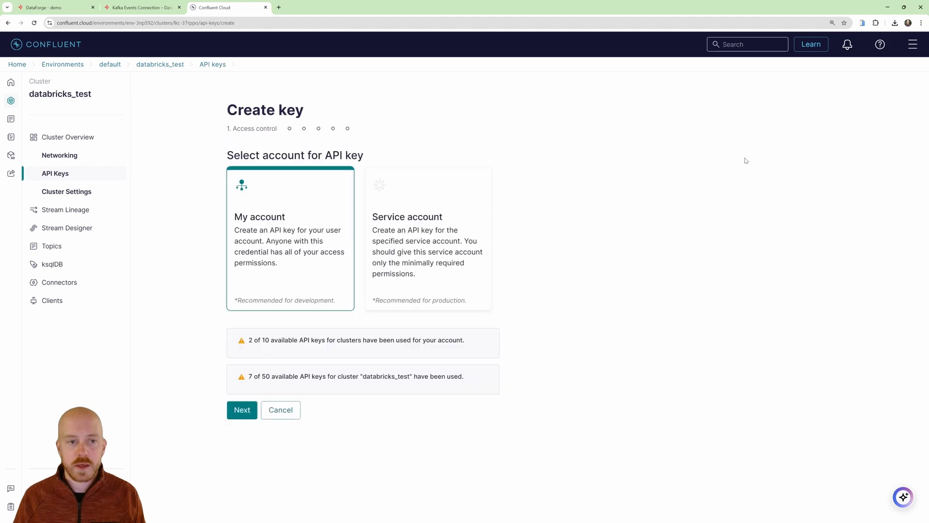
pyautogui.click(237, 411)
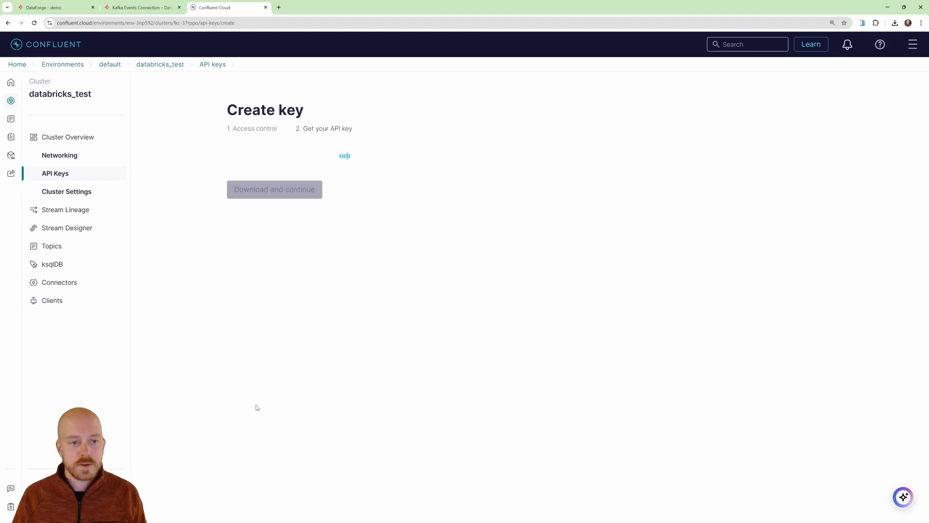
pyautogui.click(451, 220)
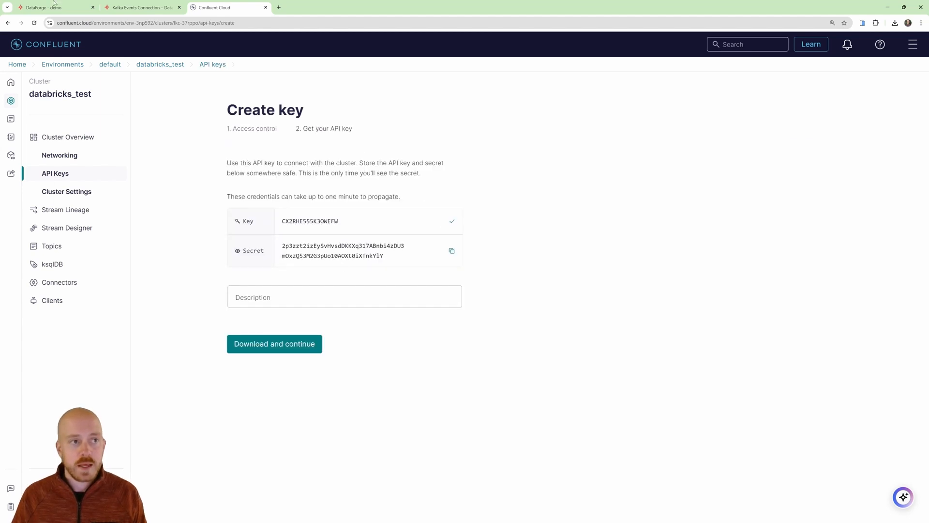
pyautogui.click(55, 4)
pyautogui.hotkey('ctrl', 'v')
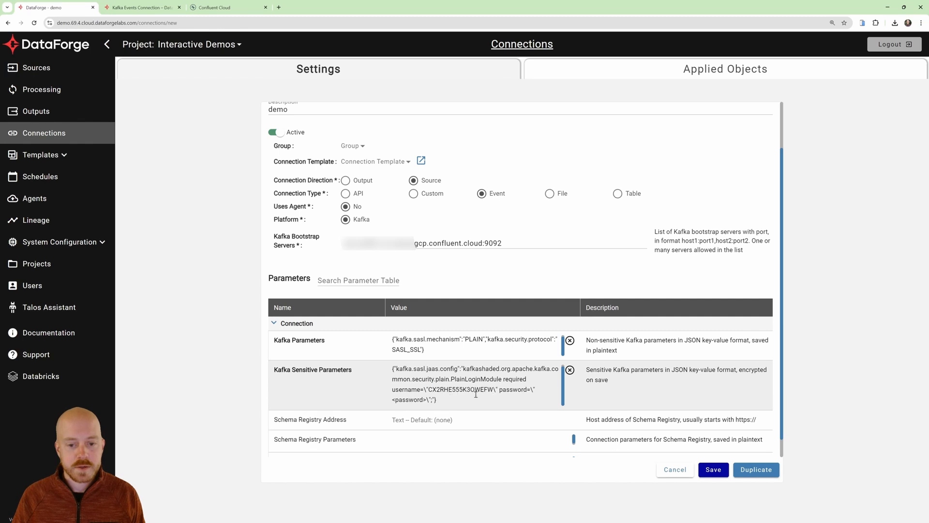
# - Copy the API secret from Confluent Cloud and replace the <password> placeholder in Kafka Sensitive Parameters with it
pyautogui.click(237, 10)
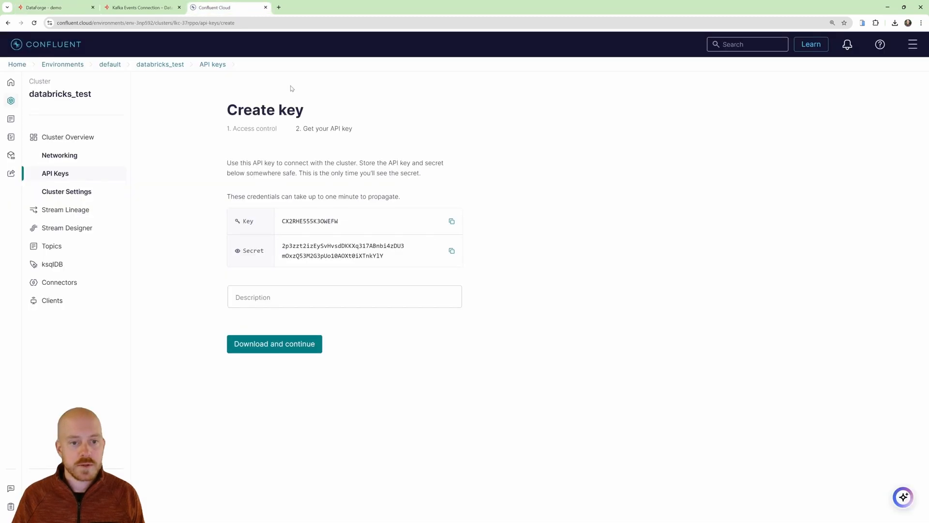
pyautogui.click(451, 251)
pyautogui.click(54, 7)
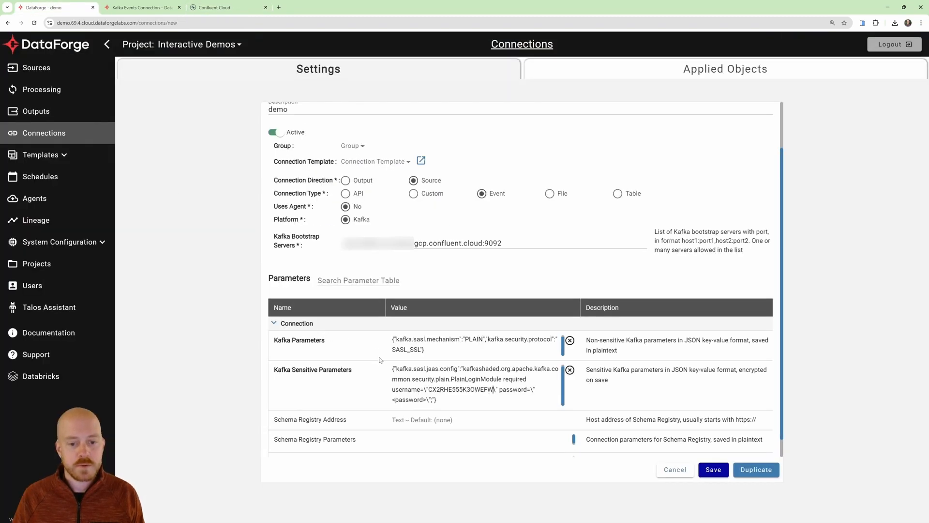
pyautogui.click(424, 400)
pyautogui.click(427, 400)
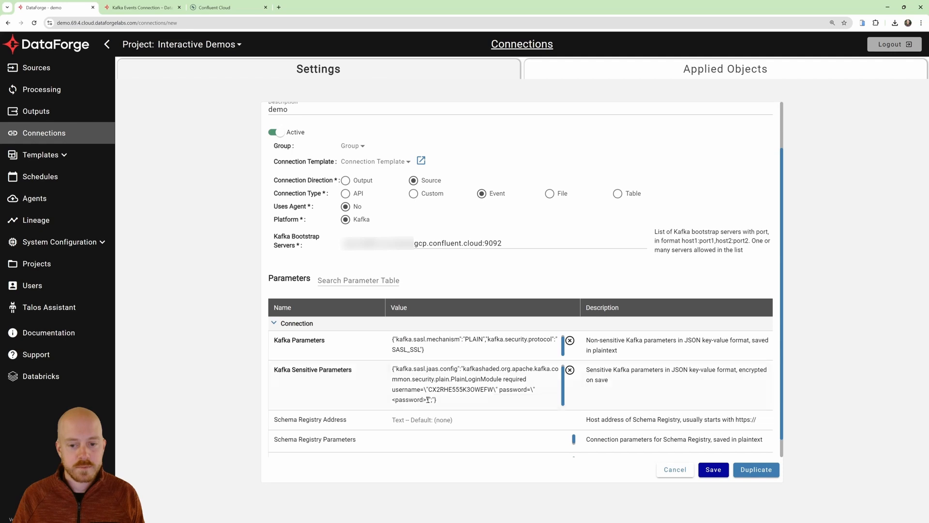
pyautogui.moveTo(427, 400); pyautogui.dragTo(392, 400)
pyautogui.hotkey('ctrl', 'v')
pyautogui.scroll(-1, 446, 368)
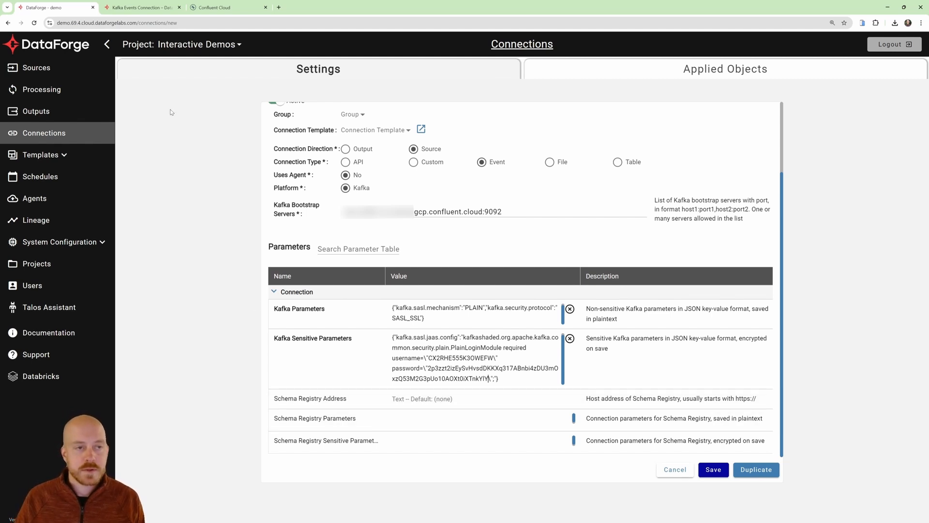
# - Copy the Stream Governance API endpoint from the default environment in Confluent Cloud into the DataForge connection's Schema Registry Address
pyautogui.click(216, 8)
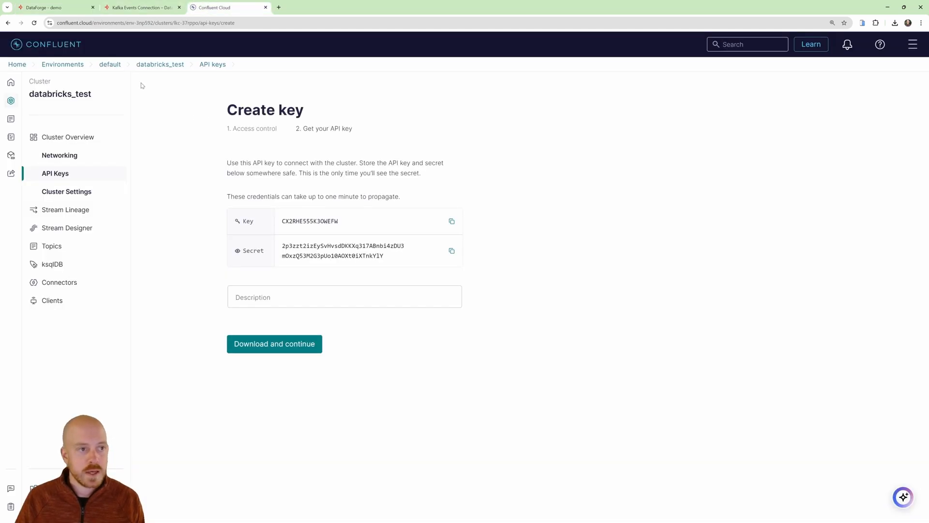
pyautogui.click(115, 65)
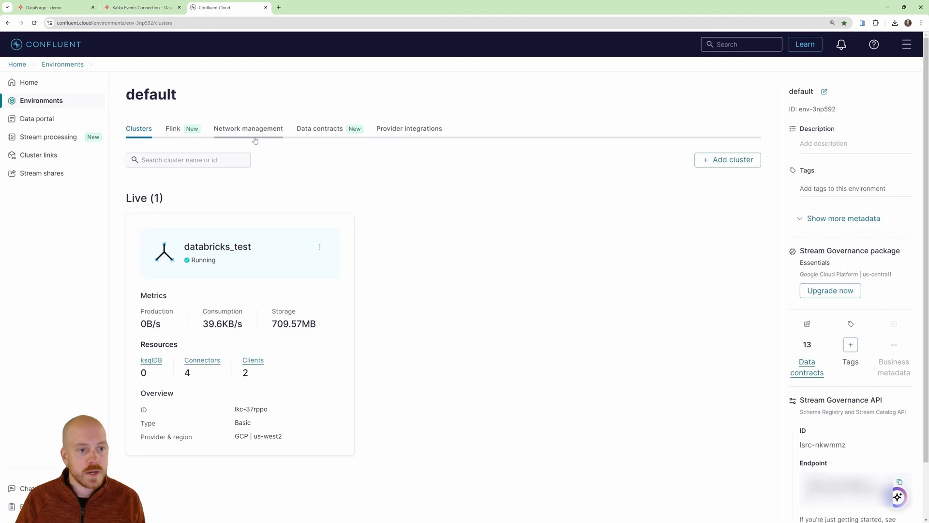
pyautogui.scroll(-2, 493, 302)
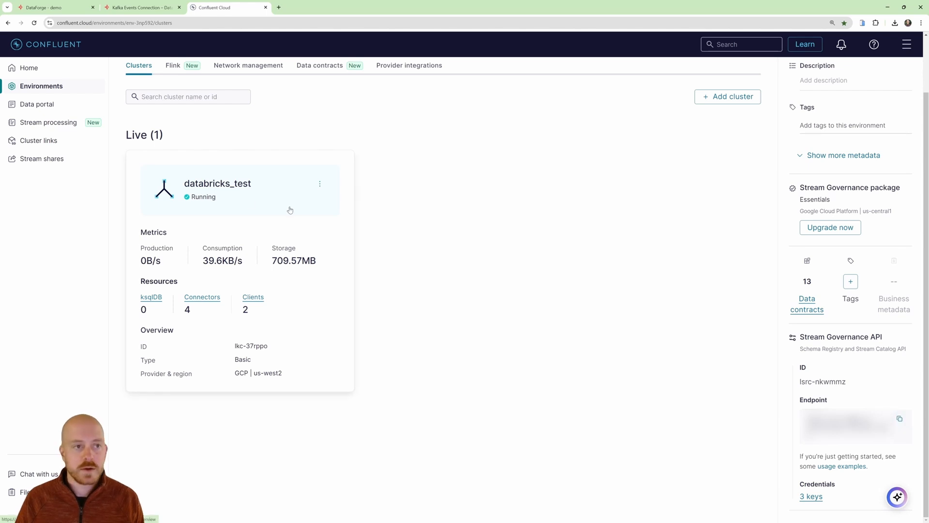
pyautogui.click(68, 7)
pyautogui.click(428, 398)
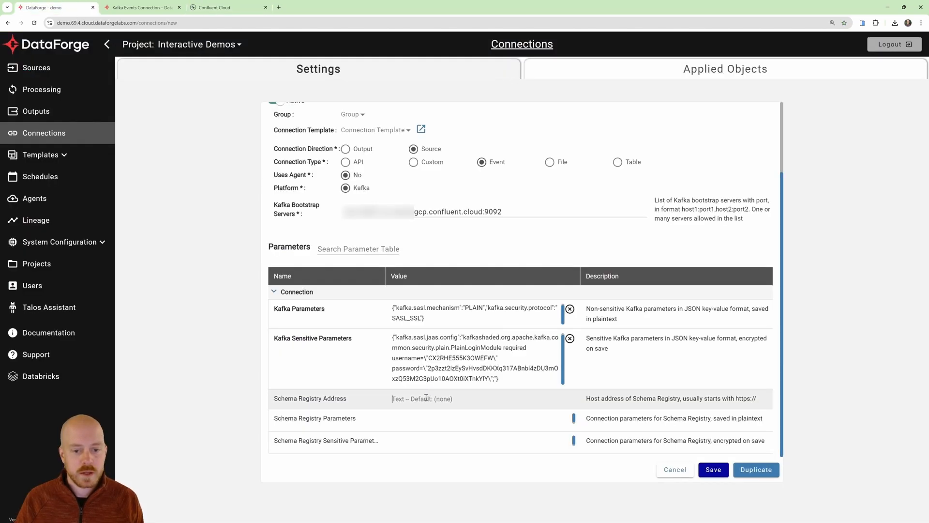
pyautogui.hotkey('ctrl', 'v')
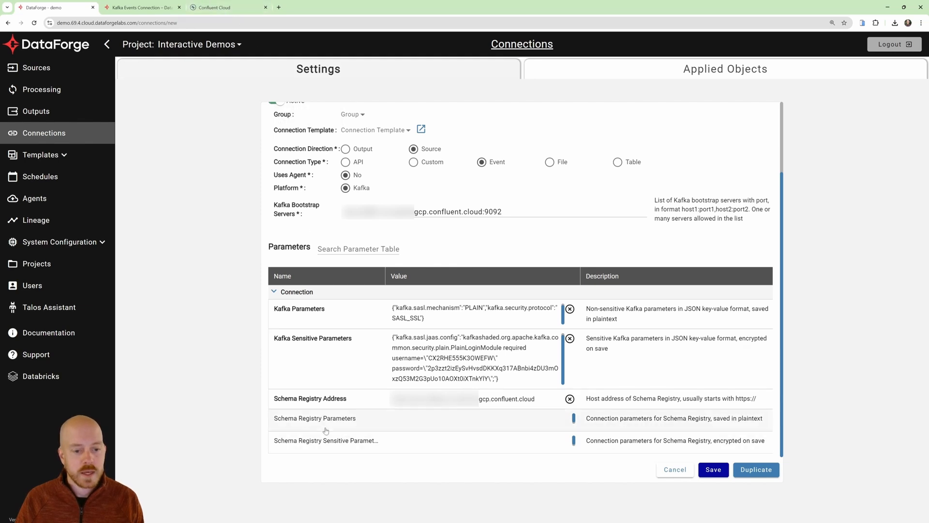
# - Copy the article's example {"confluent.schema.registry.basic.auth.credentials.source":"USER_INFO"} into the connection's Schema Registry Parameters value
pyautogui.click(145, 8)
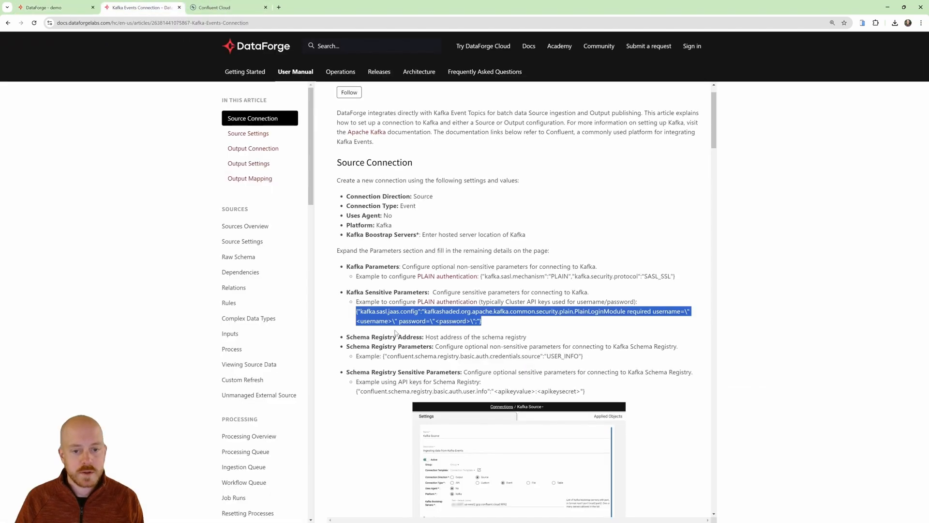
pyautogui.moveTo(585, 357); pyautogui.dragTo(383, 357)
pyautogui.hotkey('ctrl', 'c')
pyautogui.click(44, 8)
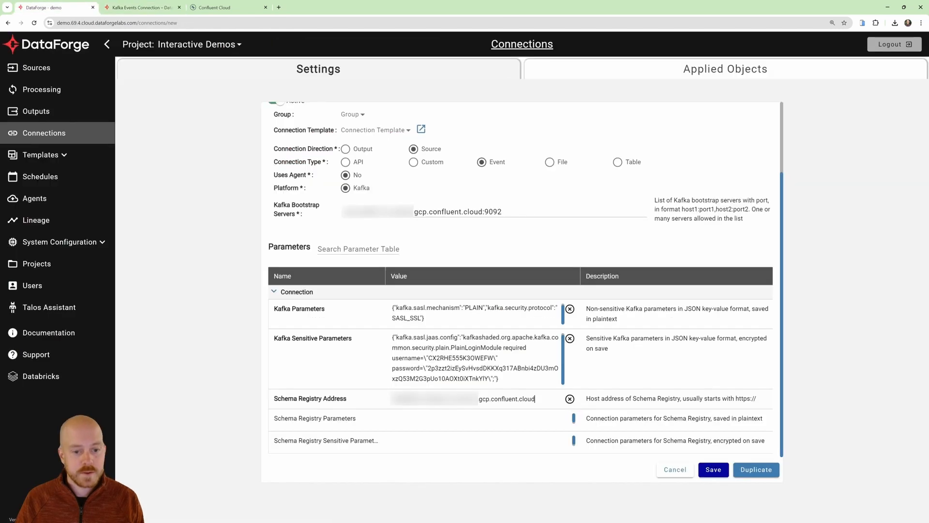
pyautogui.click(422, 419)
pyautogui.hotkey('ctrl', 'v')
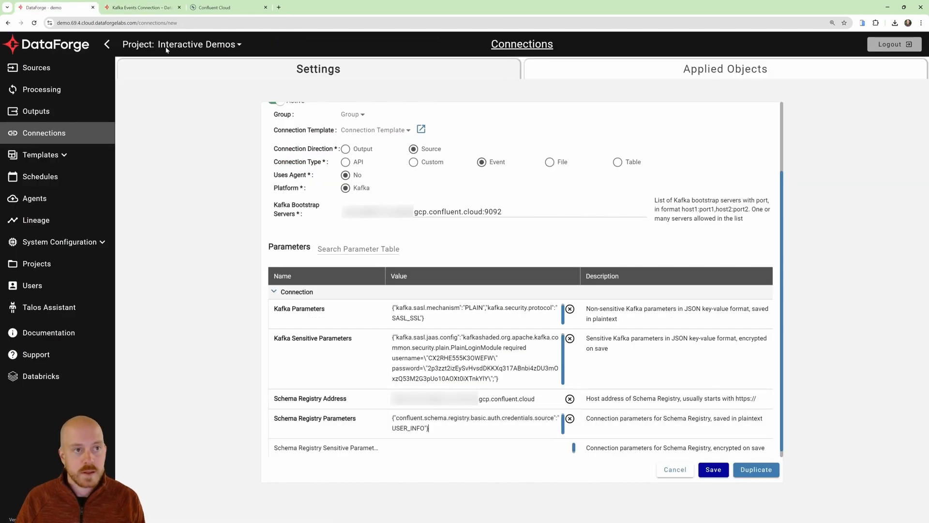
# - Copy the article's example {"confluent.schema.registry.basic.auth.user.info":"<apikeyvalue>:<apikeysecret>"} into the connection's Schema Registry Sensitive Parameters value
pyautogui.click(145, 8)
pyautogui.moveTo(586, 392); pyautogui.dragTo(355, 396)
pyautogui.hotkey('ctrl', 'c')
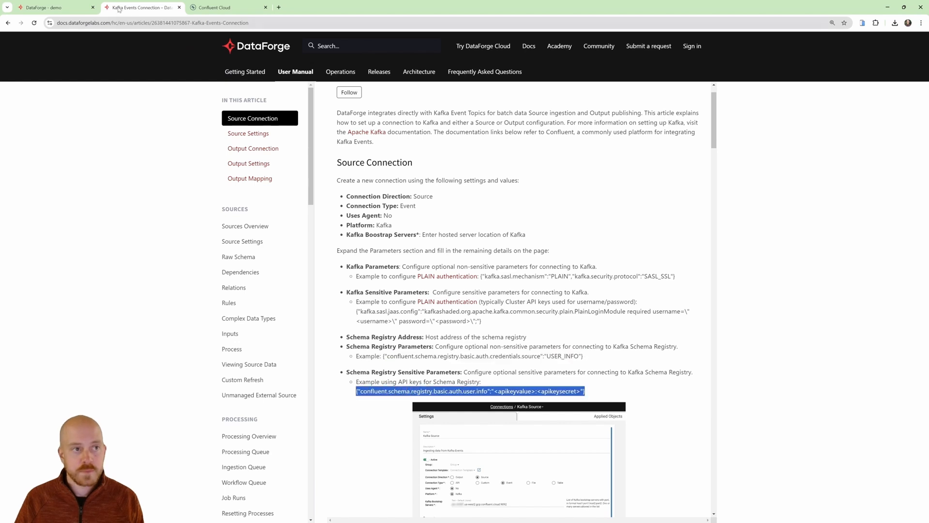
pyautogui.click(43, 8)
pyautogui.click(458, 443)
pyautogui.hotkey('ctrl', 'v')
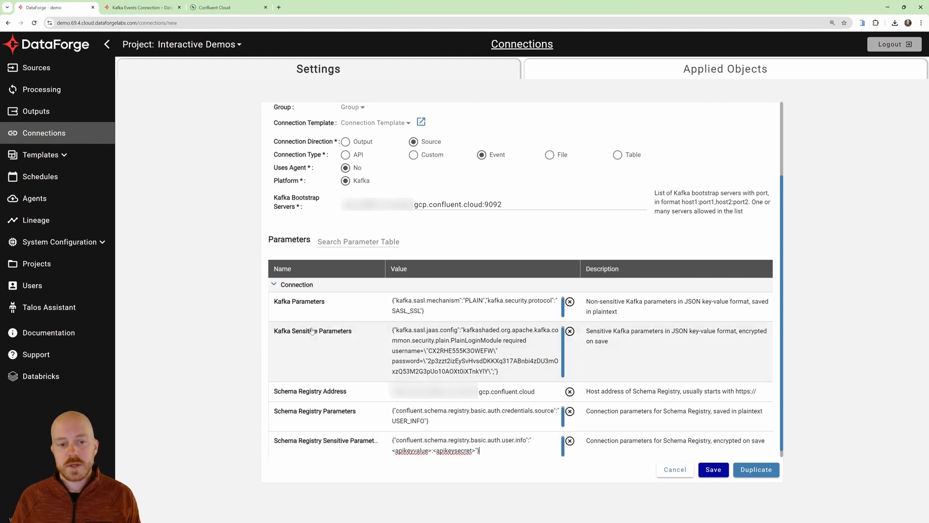
pyautogui.scroll(-1, 423, 437)
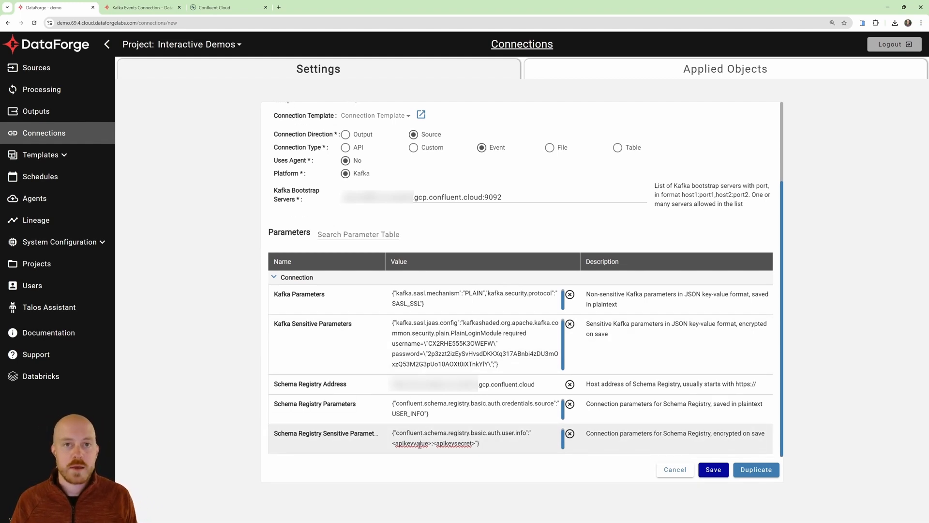
# - Create a Schema Registry API key in Confluent Cloud and replace the <apikeyvalue> placeholder in Schema Registry Sensitive Parameters with the key
pyautogui.click(213, 7)
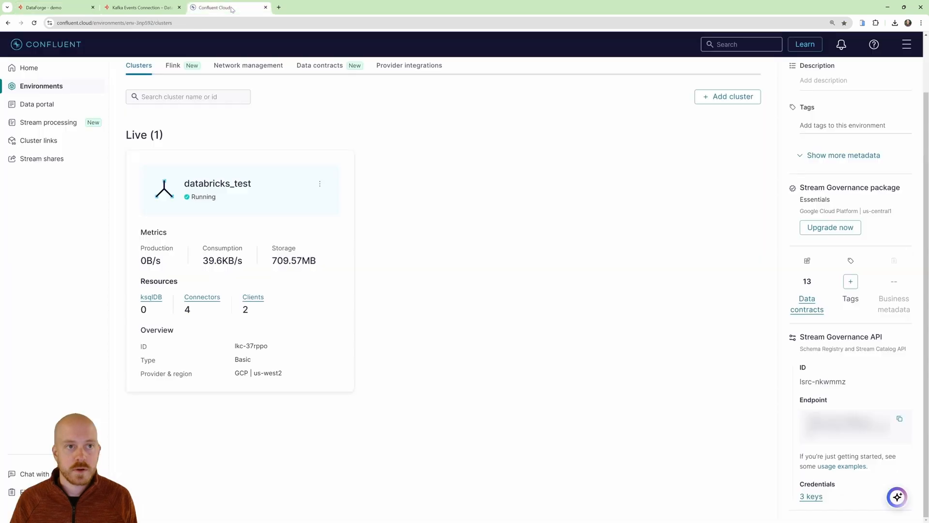
pyautogui.click(817, 500)
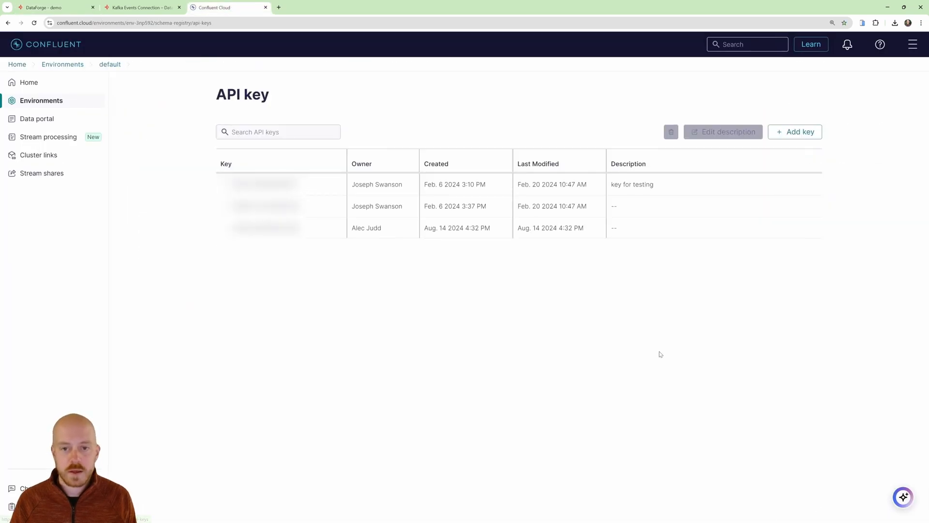
pyautogui.click(794, 132)
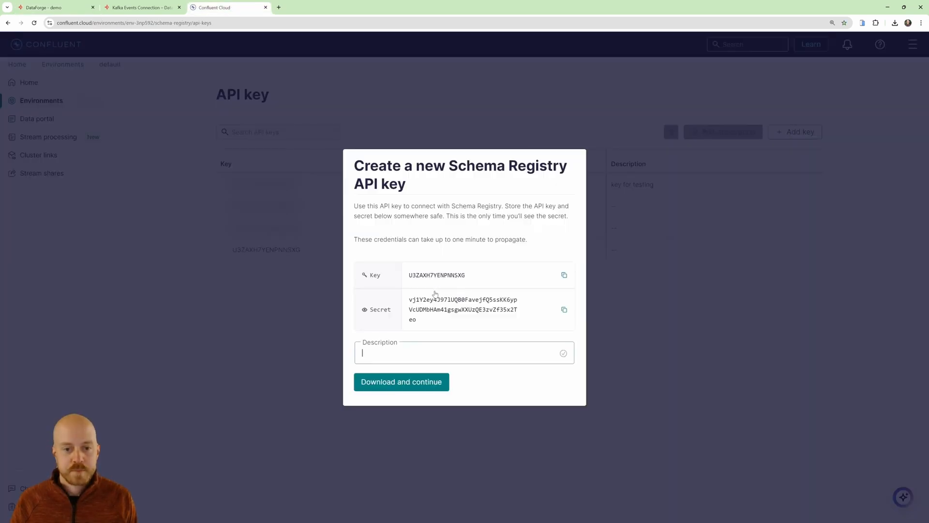
pyautogui.click(563, 276)
pyautogui.click(48, 8)
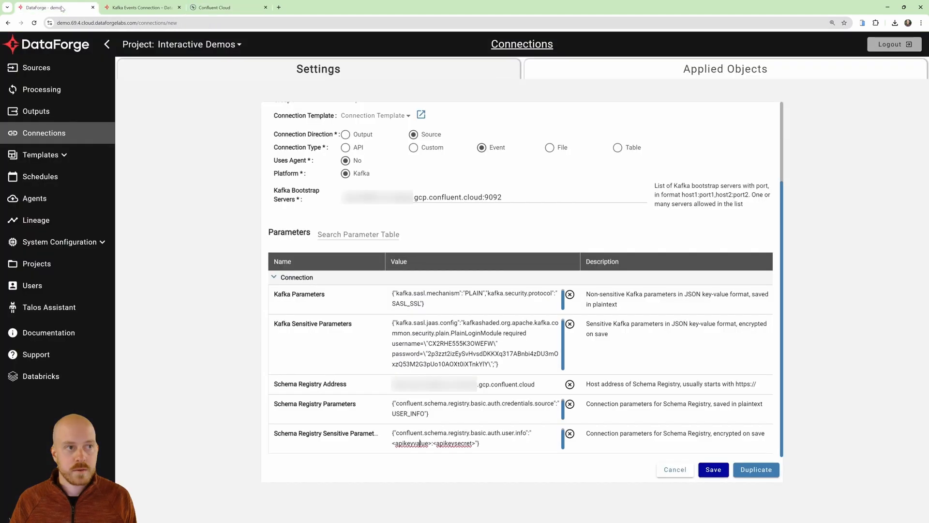
pyautogui.click(428, 452)
pyautogui.moveTo(432, 443); pyautogui.dragTo(392, 443)
pyautogui.hotkey('ctrl', 'v')
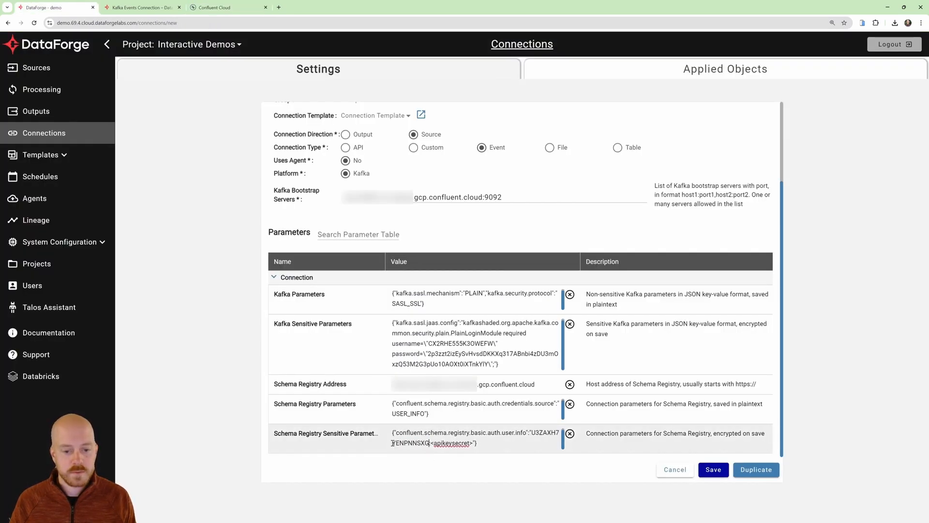
# - Replace the <apikeysecret> placeholder in Schema Registry Sensitive Parameters with the API secret copied from Confluent Cloud, and save the connection
pyautogui.click(249, 8)
pyautogui.click(564, 310)
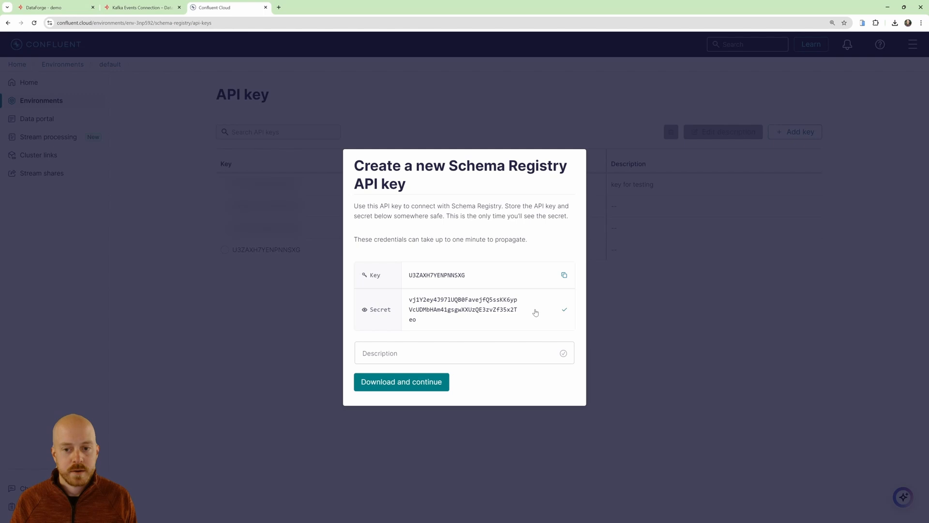
pyautogui.click(79, 4)
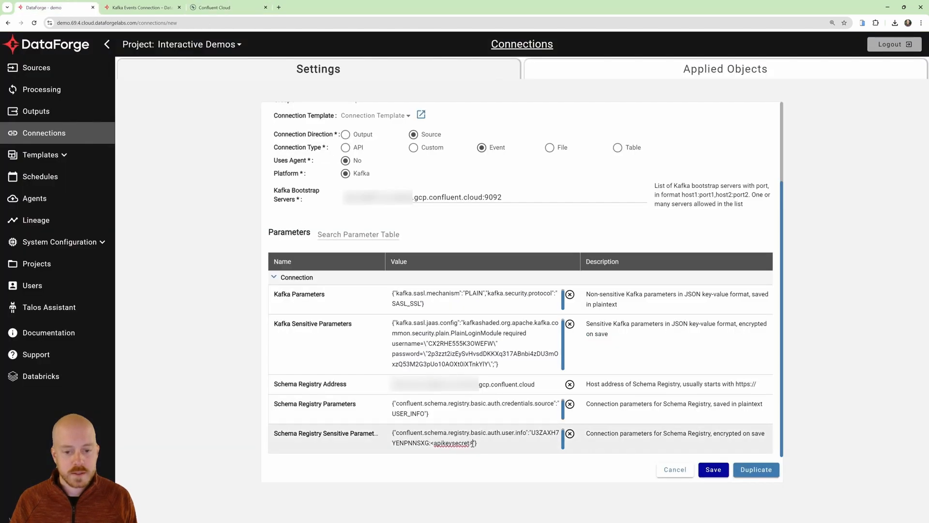
pyautogui.moveTo(473, 443); pyautogui.dragTo(432, 443)
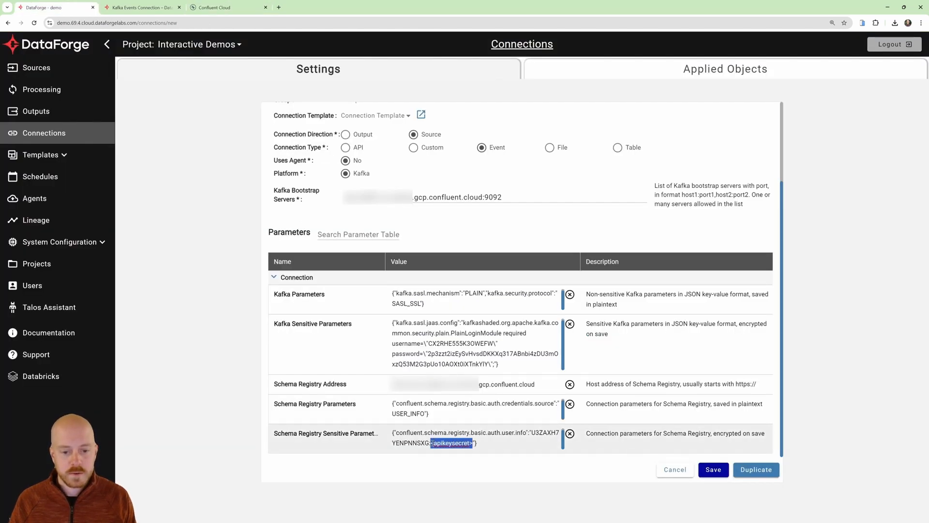
pyautogui.hotkey('ctrl', 'v')
pyautogui.scroll(-1, 489, 380)
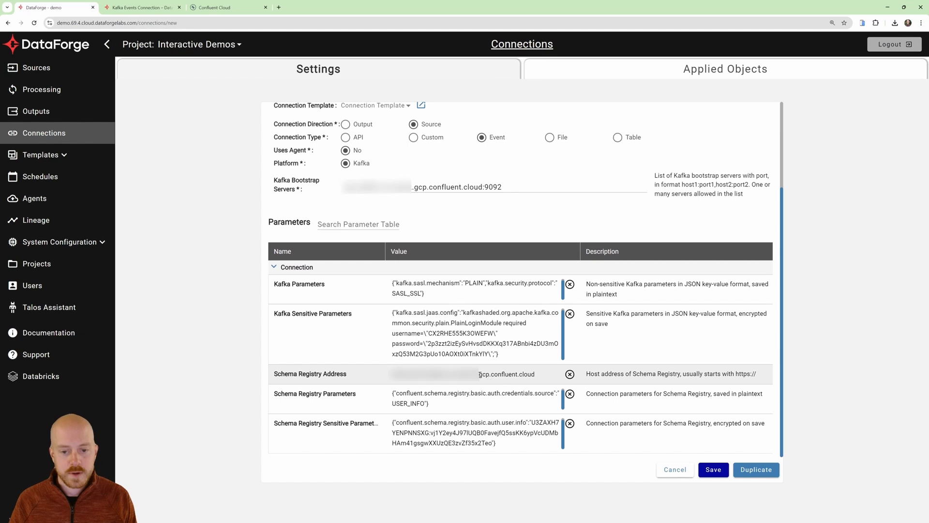
pyautogui.scroll(3, 480, 374)
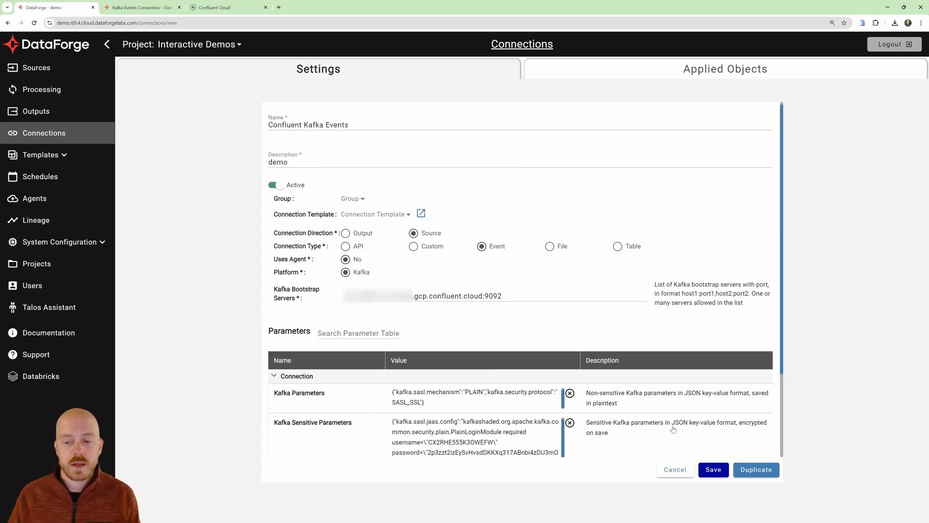
pyautogui.click(721, 473)
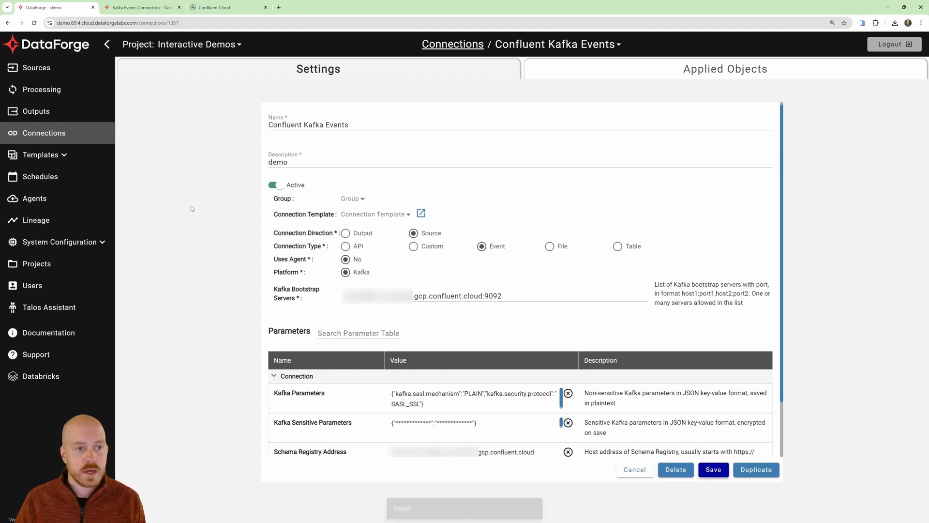
# - Start a new DataForge source named Orders with the description demo
pyautogui.click(41, 69)
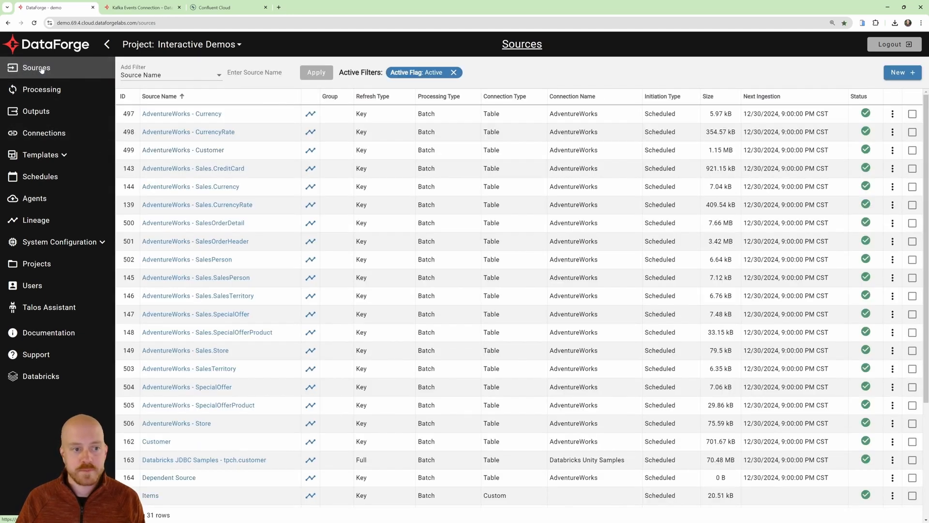
pyautogui.click(898, 72)
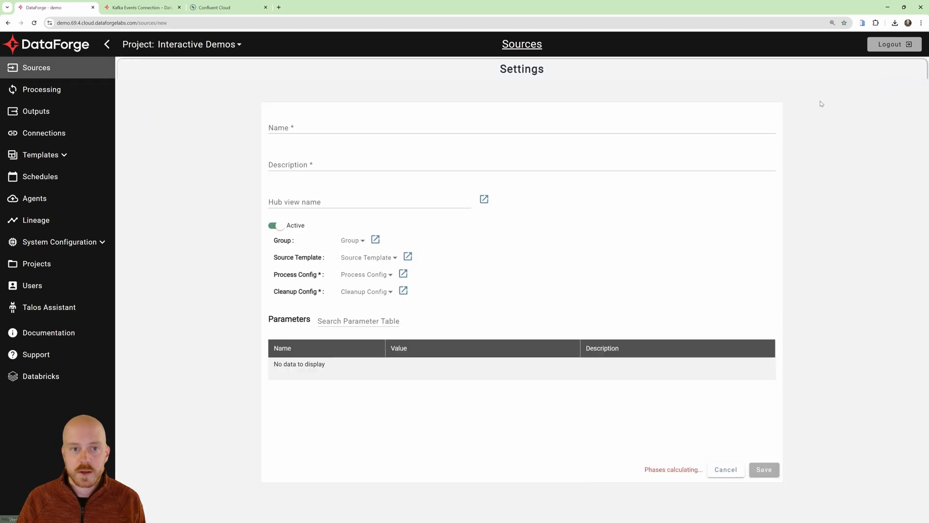
pyautogui.click(328, 125)
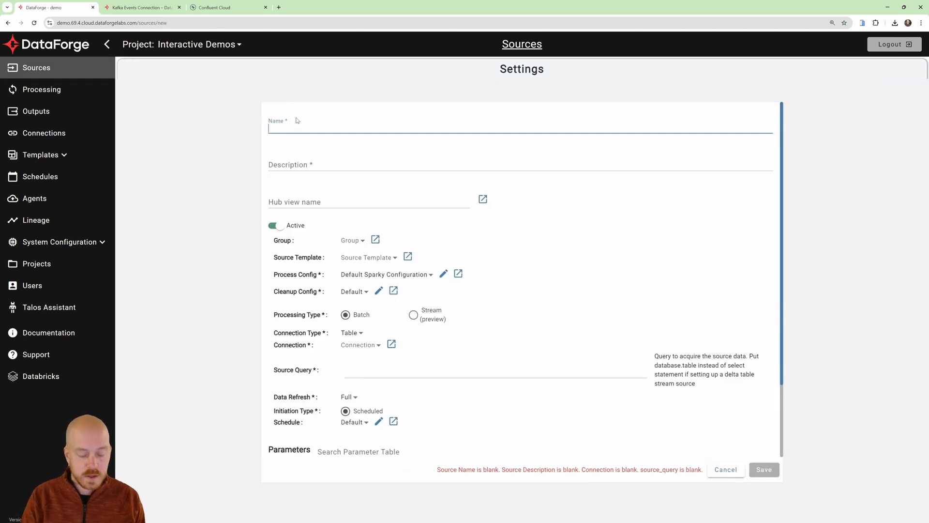
pyautogui.write('Orders')
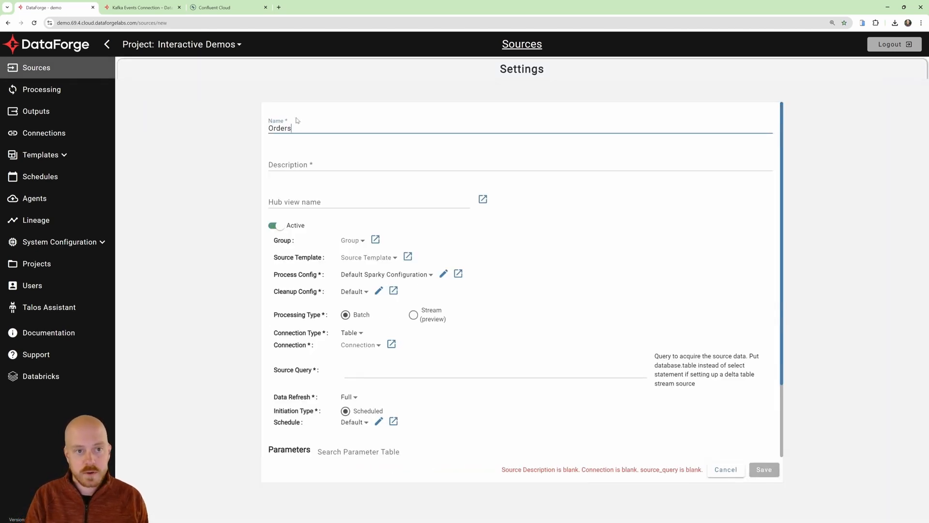
pyautogui.press('Tab')
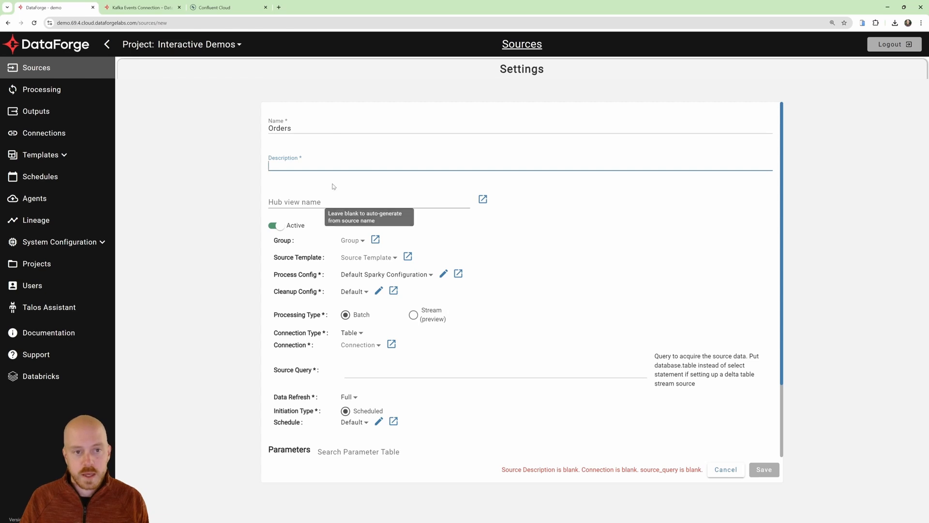
pyautogui.write('demo')
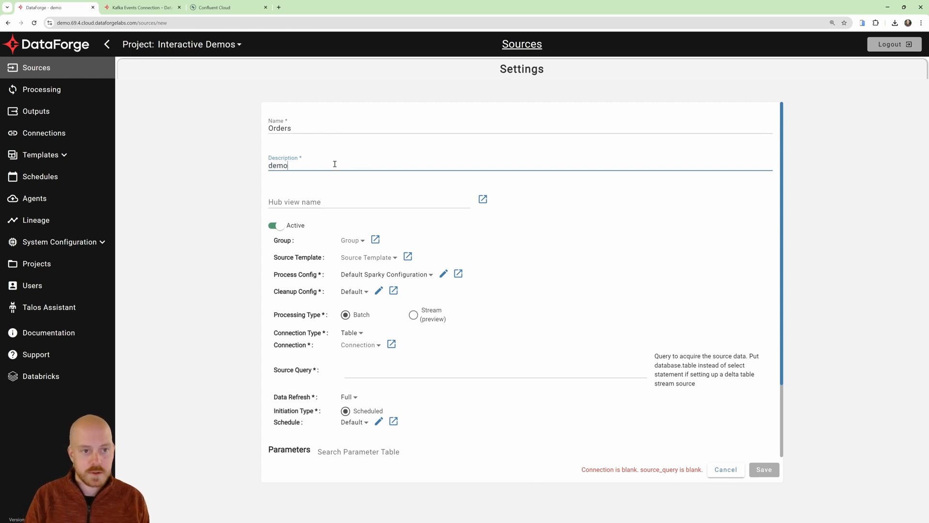
pyautogui.click(554, 265)
# - Set the Orders source's processing type to Stream and connection type to Event, using the Confluent Kafka Events connection
pyautogui.scroll(-1, 554, 265)
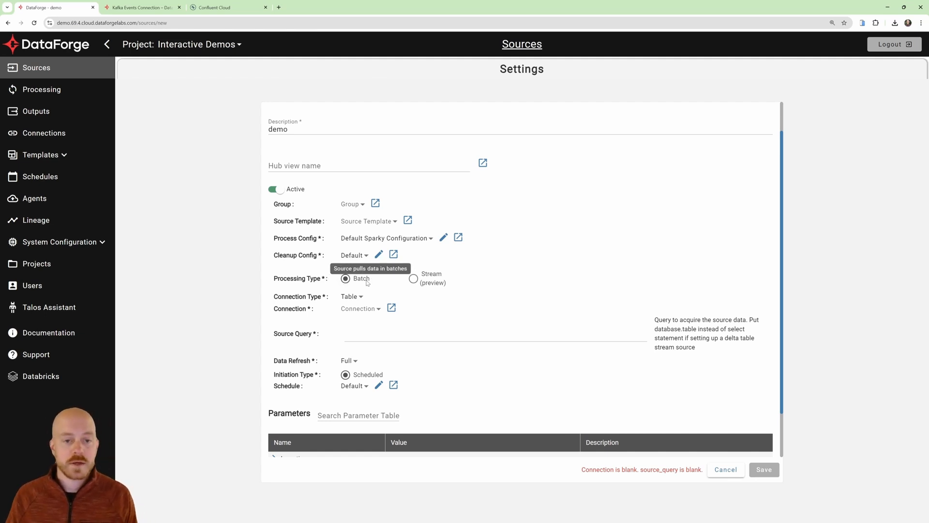
pyautogui.click(413, 279)
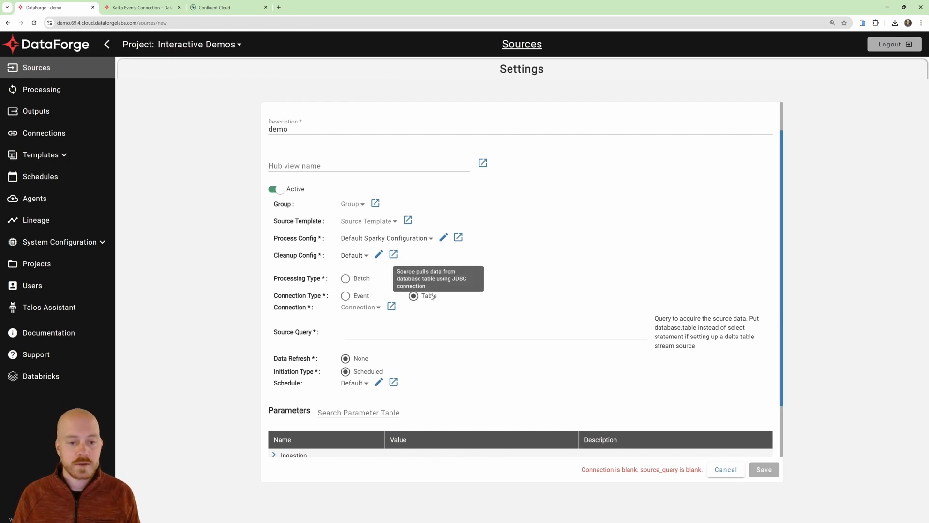
pyautogui.click(362, 298)
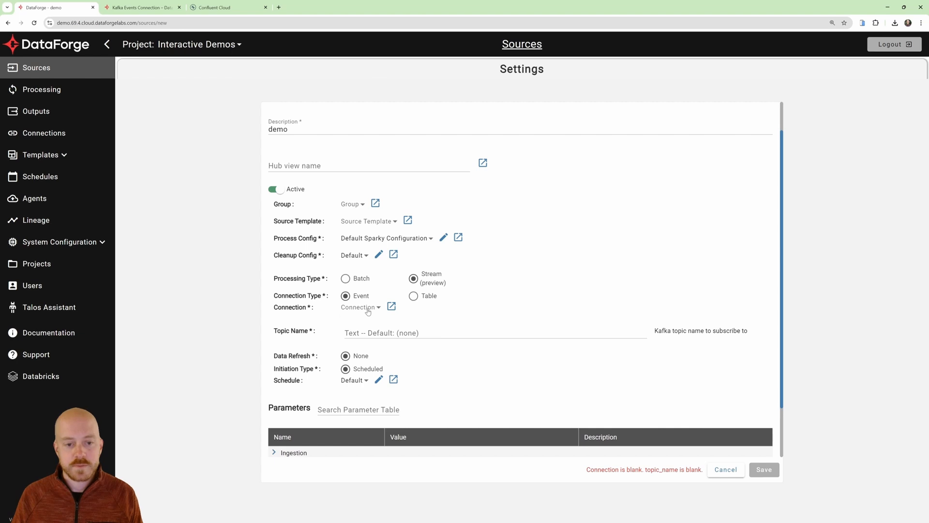
pyautogui.click(368, 310)
pyautogui.click(394, 345)
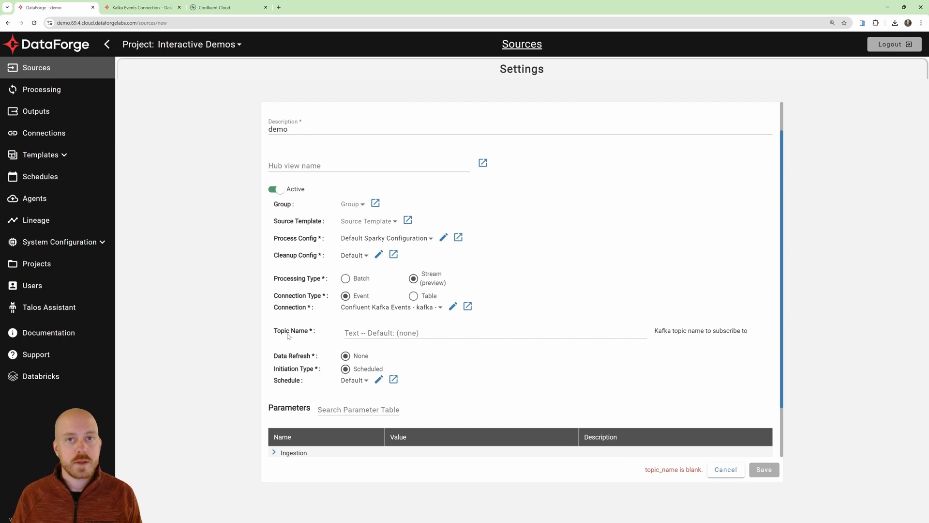
# - Switch to Confluent Cloud, download the new Schema Registry API key, and open the datagen-orders topic from the data portal's topics
pyautogui.click(214, 7)
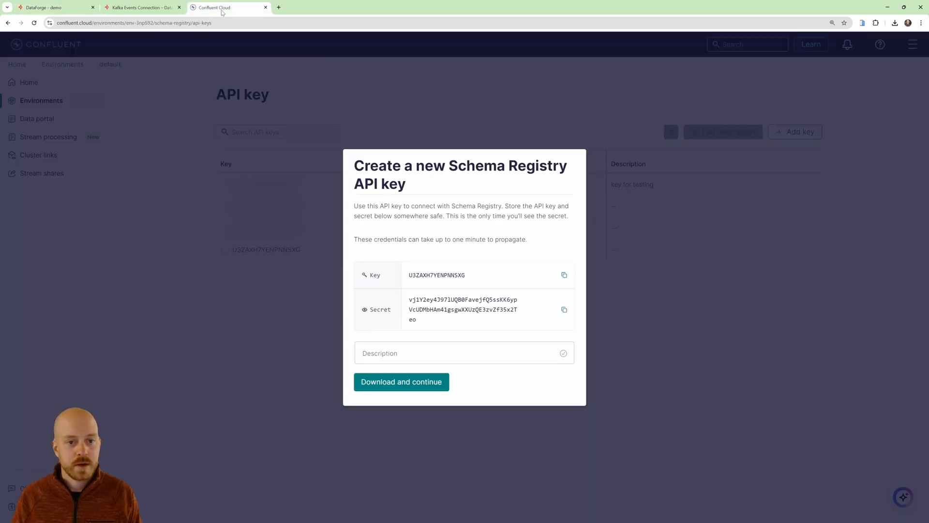
pyautogui.click(416, 380)
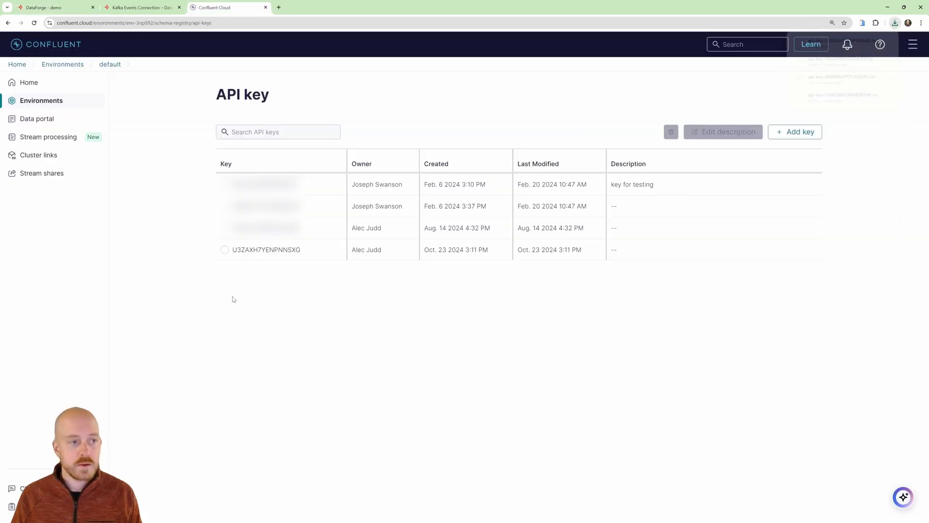
pyautogui.click(60, 124)
pyautogui.scroll(-2, 394, 262)
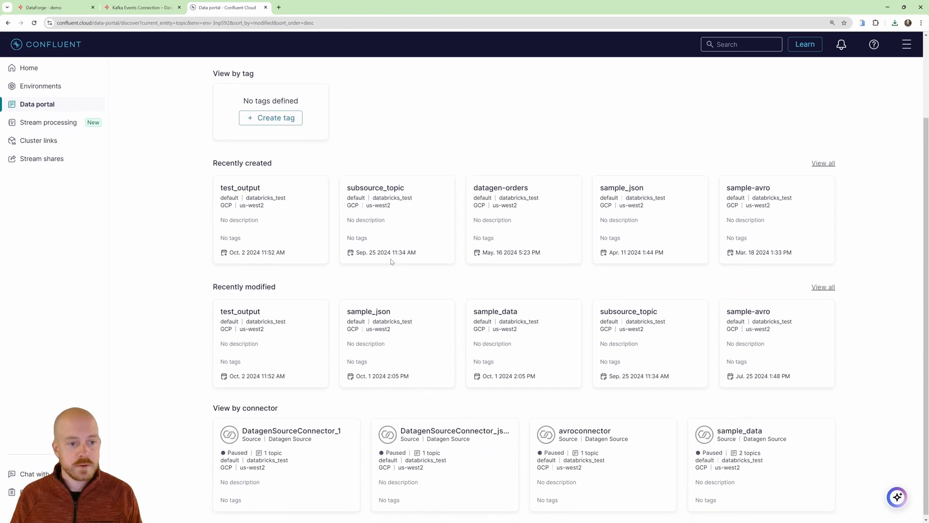
pyautogui.click(825, 284)
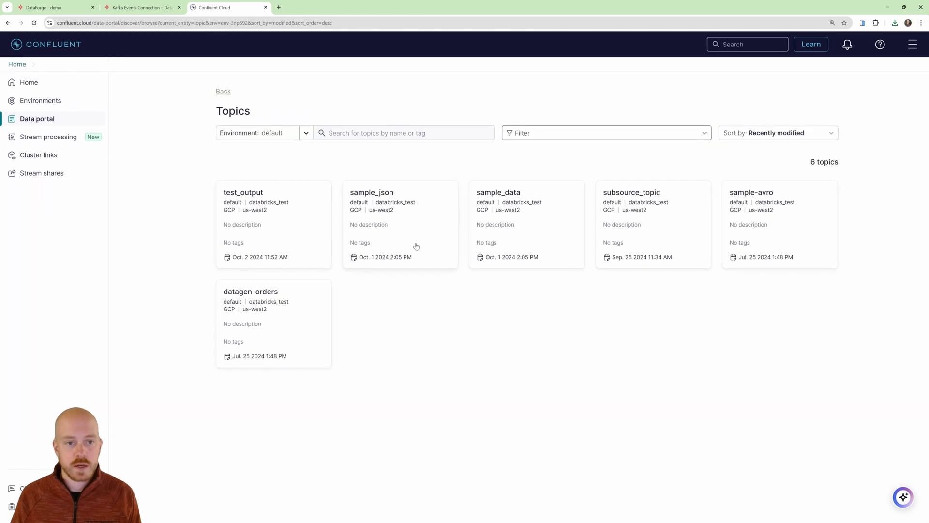
pyautogui.click(264, 319)
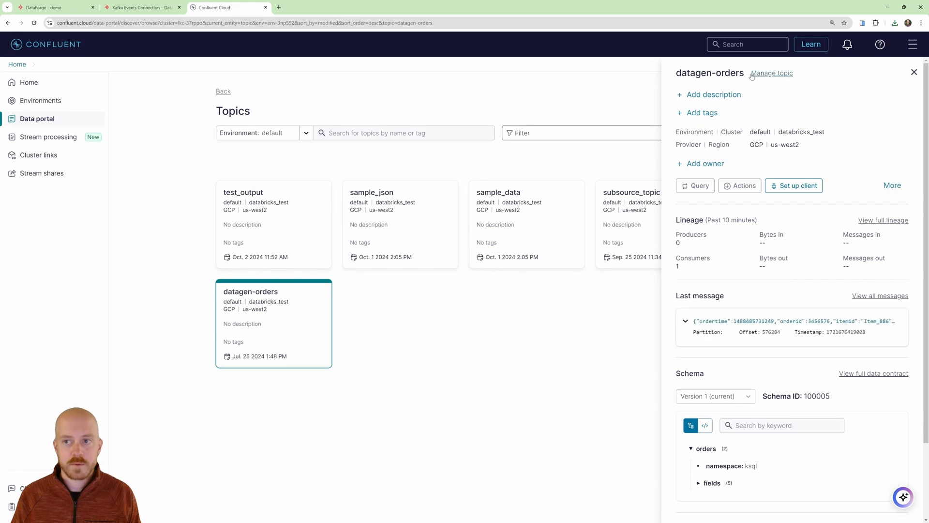
# - Copy the topic name datagen-orders from Confluent Cloud and enter it as the Topic Name of the DataForge source
pyautogui.moveTo(746, 73); pyautogui.dragTo(679, 78)
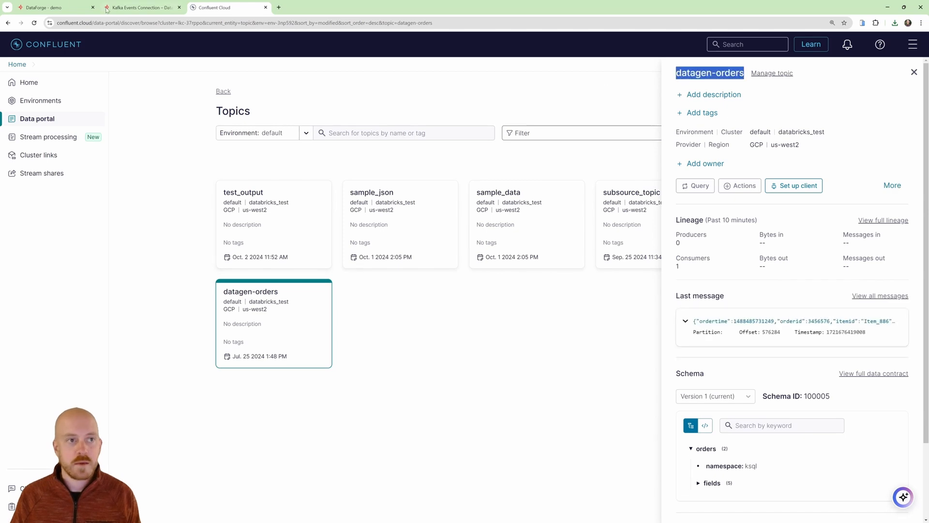
pyautogui.hotkey('ctrl', 'c')
pyautogui.click(48, 7)
pyautogui.click(431, 333)
pyautogui.hotkey('ctrl', 'v')
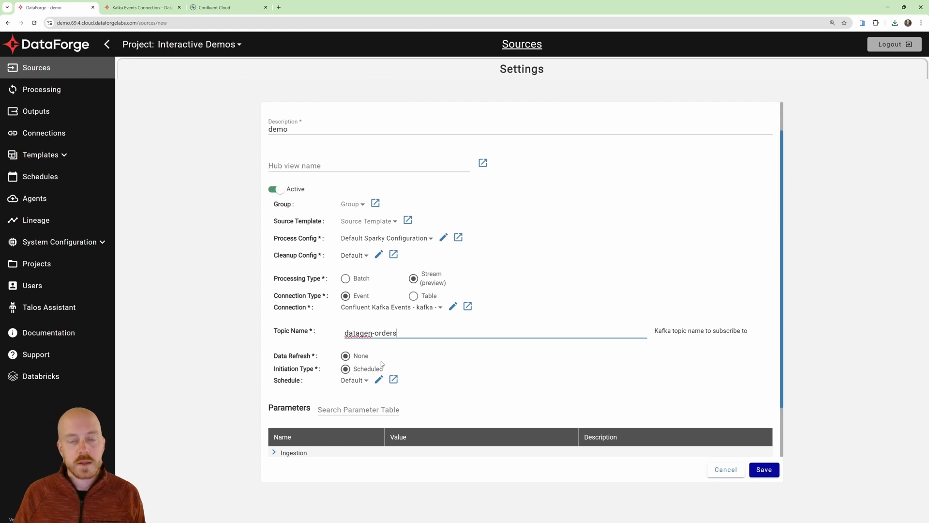
# - Clear the Default schedule from the Orders source so that no schedule is assigned
pyautogui.moveTo(376, 358)
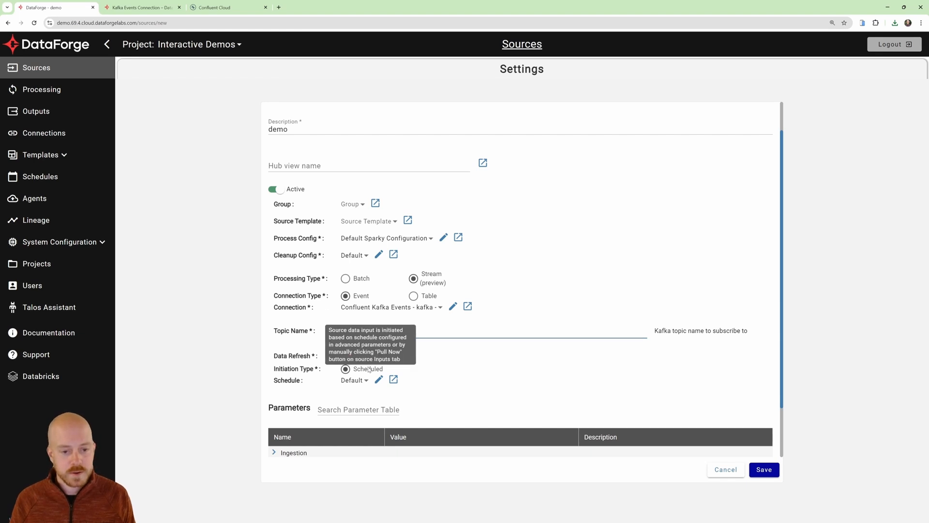
pyautogui.click(358, 380)
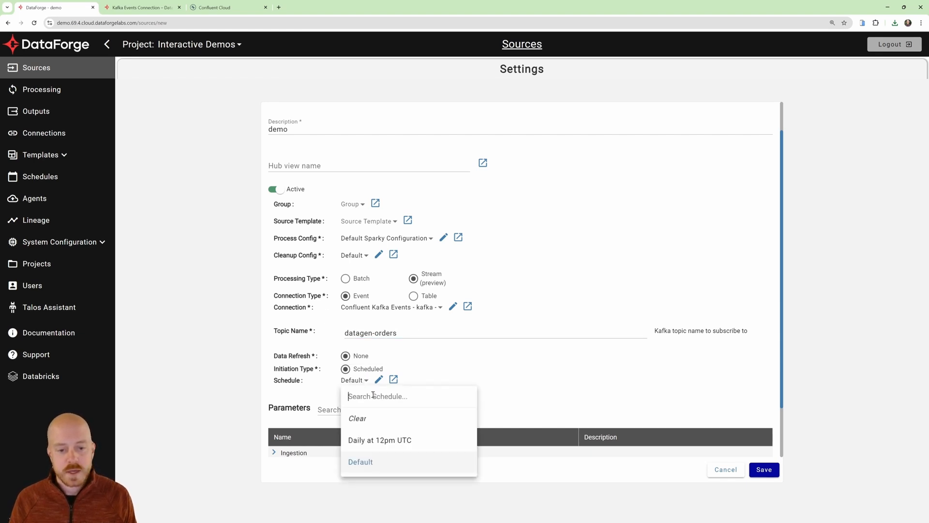
pyautogui.click(365, 417)
# - Expand the source's Ingestion parameters and review the available Trigger Type options
pyautogui.scroll(-2, 492, 379)
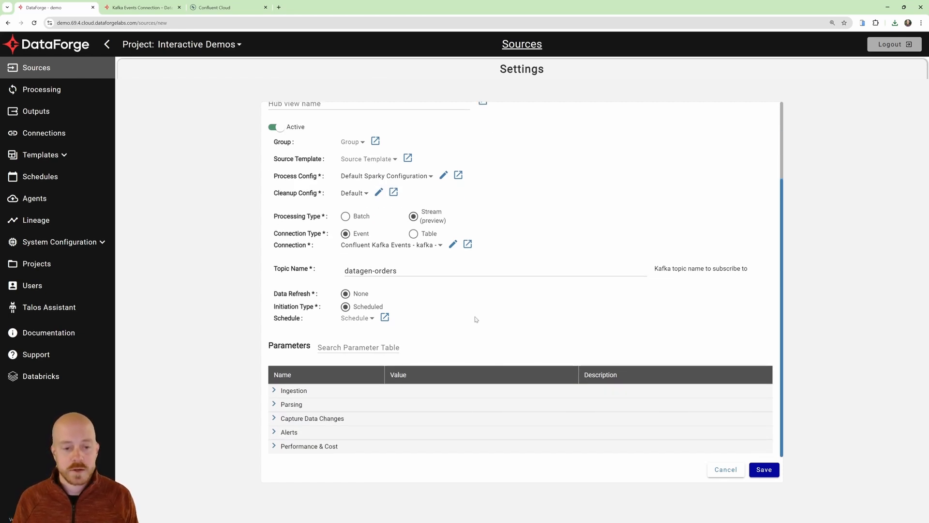
pyautogui.click(275, 391)
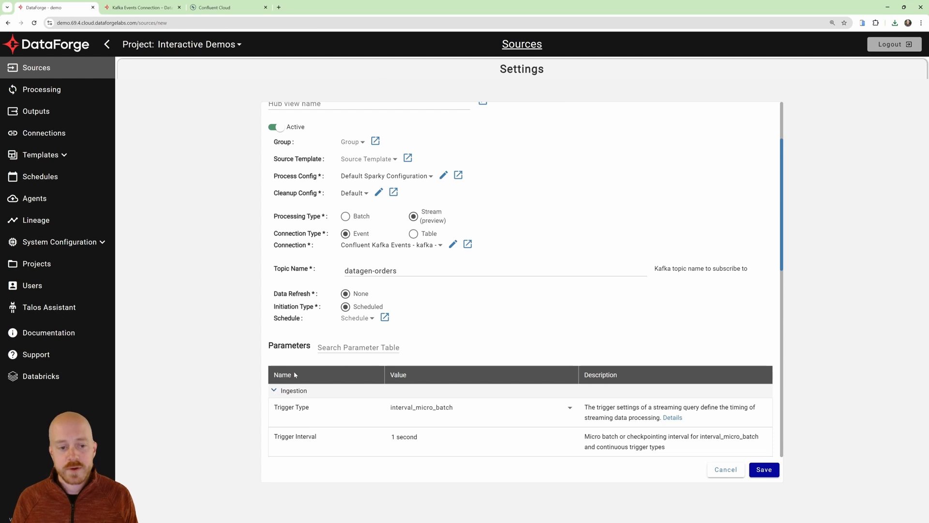
pyautogui.scroll(-4, 312, 358)
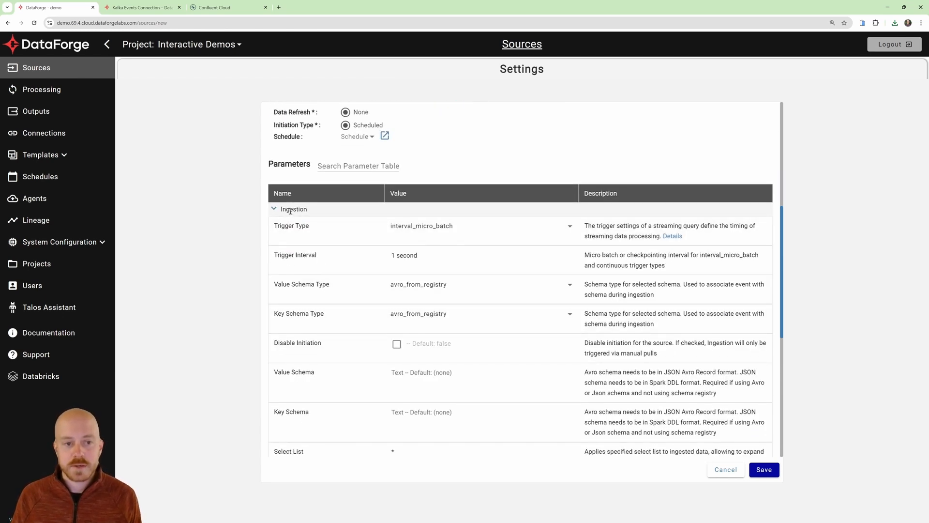
pyautogui.click(409, 228)
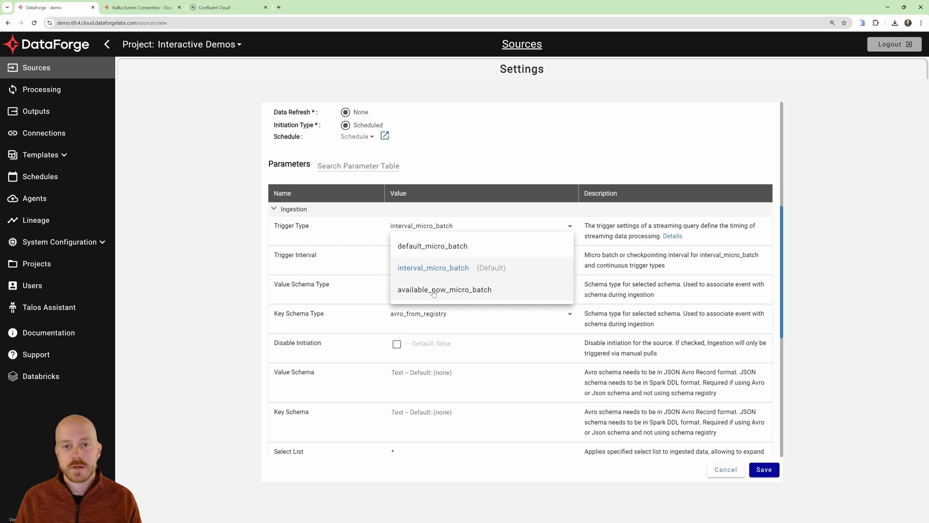
pyautogui.click(331, 265)
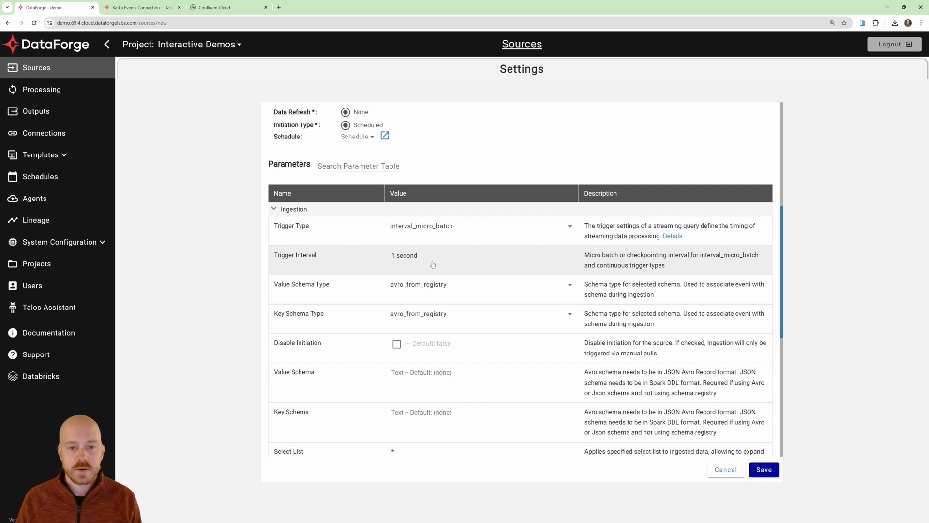
# - Set the Key Schema Type ingestion parameter to string
pyautogui.scroll(-1, 426, 291)
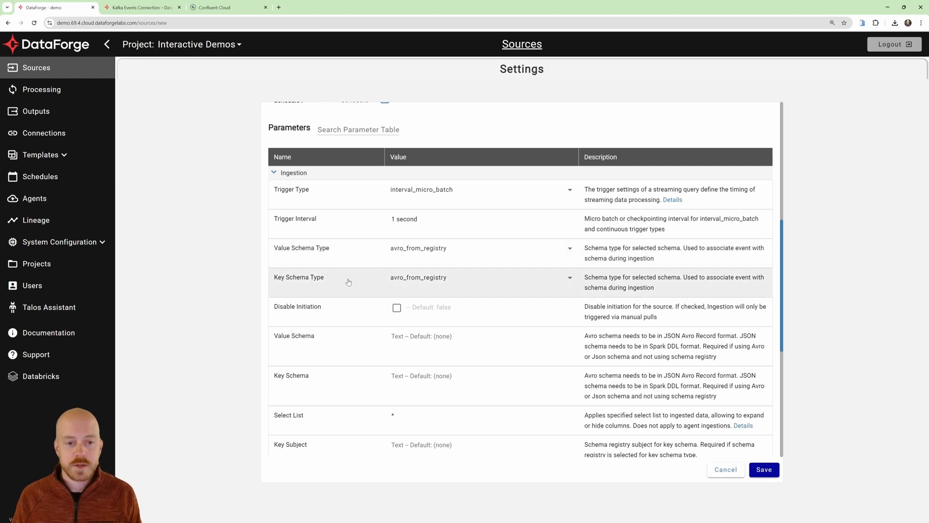
pyautogui.click(418, 280)
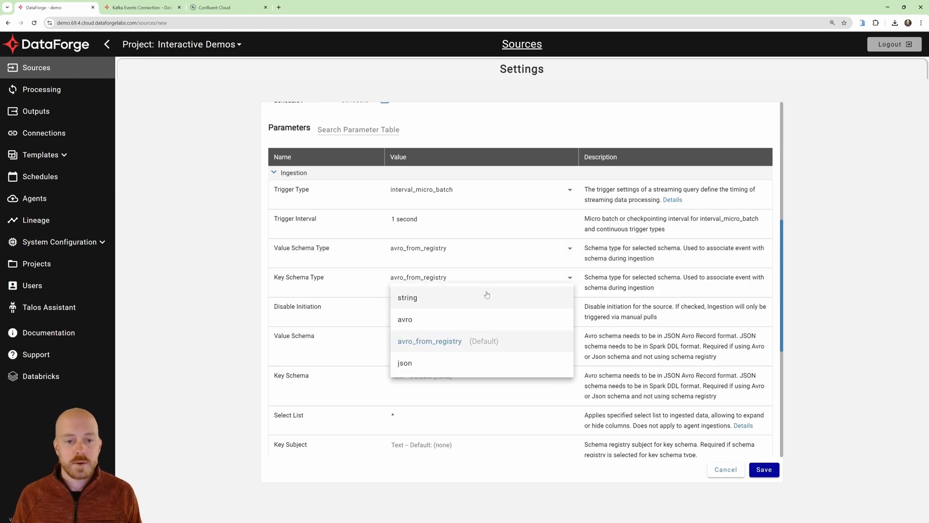
pyautogui.click(461, 297)
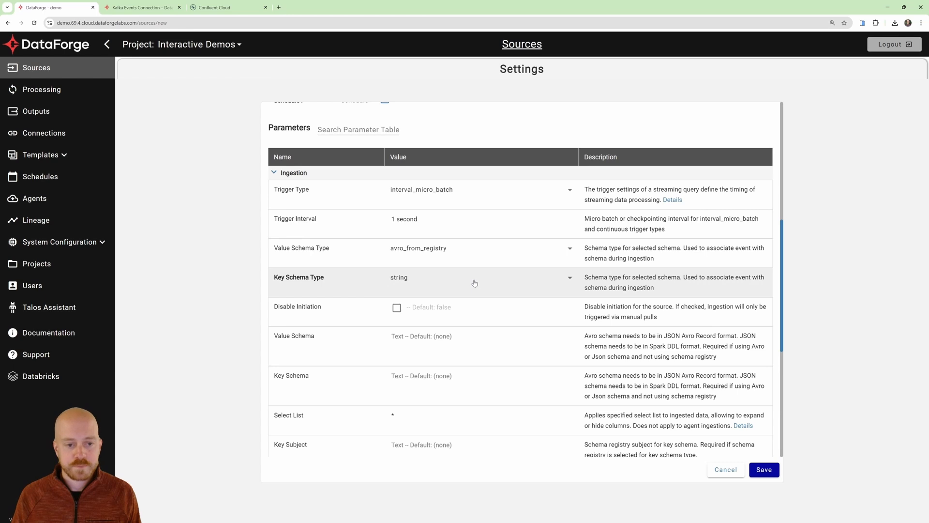
# - Review the Key Schema Type options and the Value Schema, Key Schema and Select List ingestion parameters
pyautogui.scroll(-2, 477, 283)
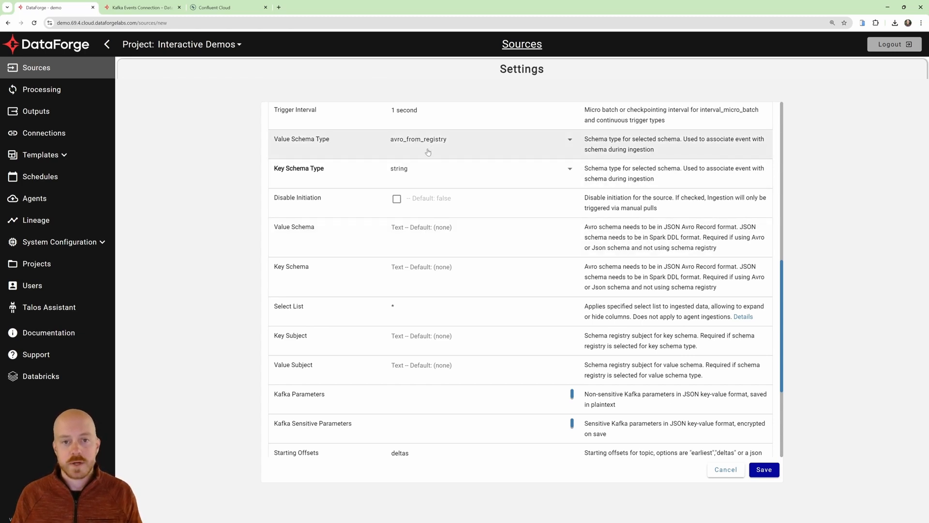
pyautogui.click(420, 172)
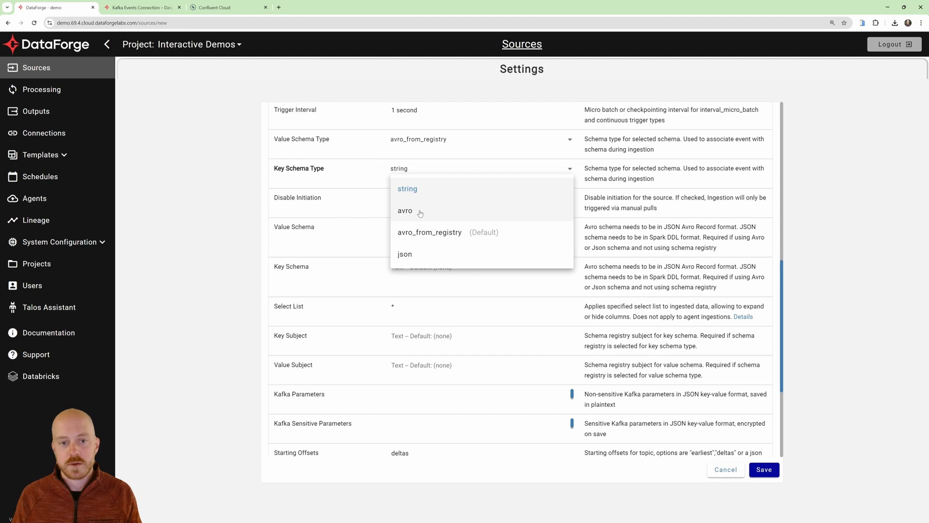
pyautogui.click(312, 243)
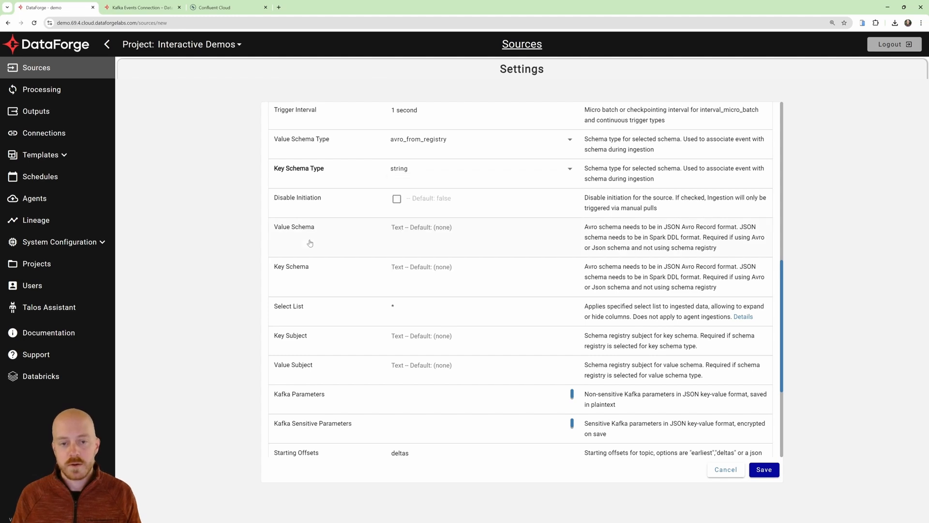
pyautogui.click(424, 230)
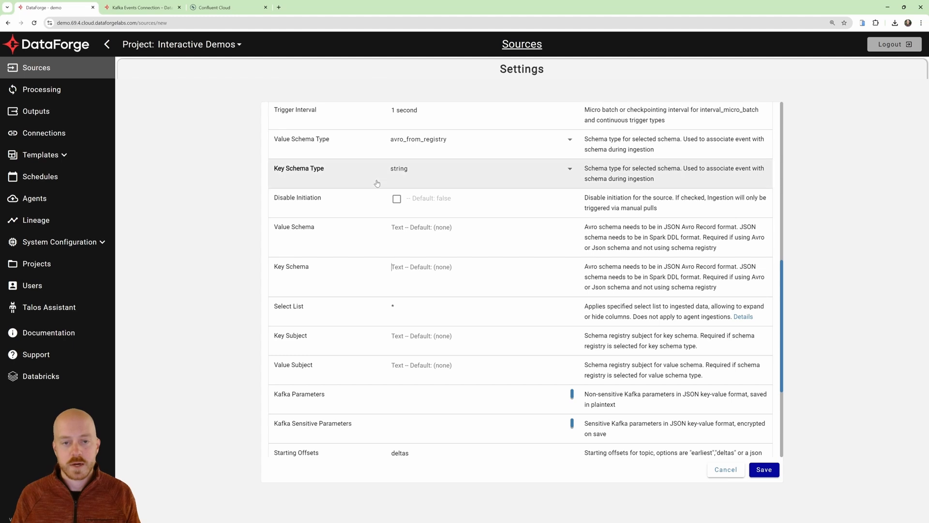
pyautogui.scroll(-1, 328, 283)
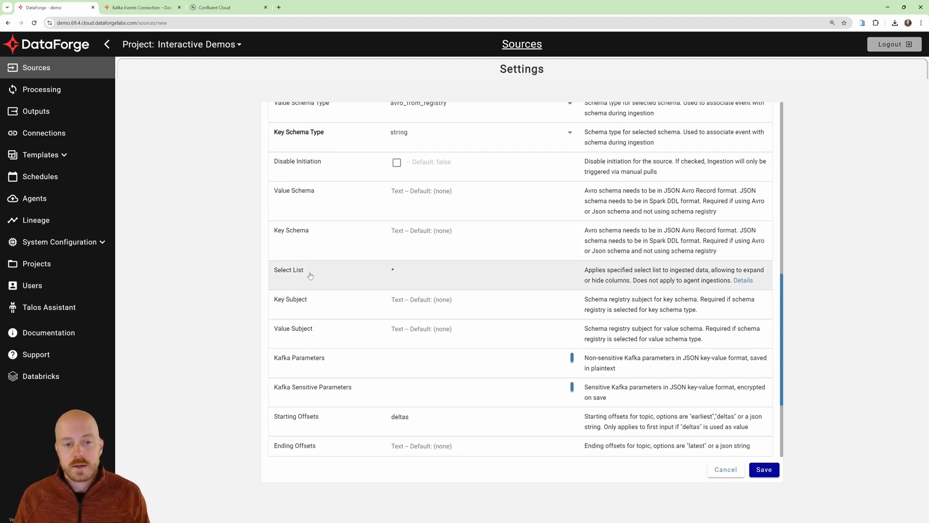
pyautogui.click(406, 270)
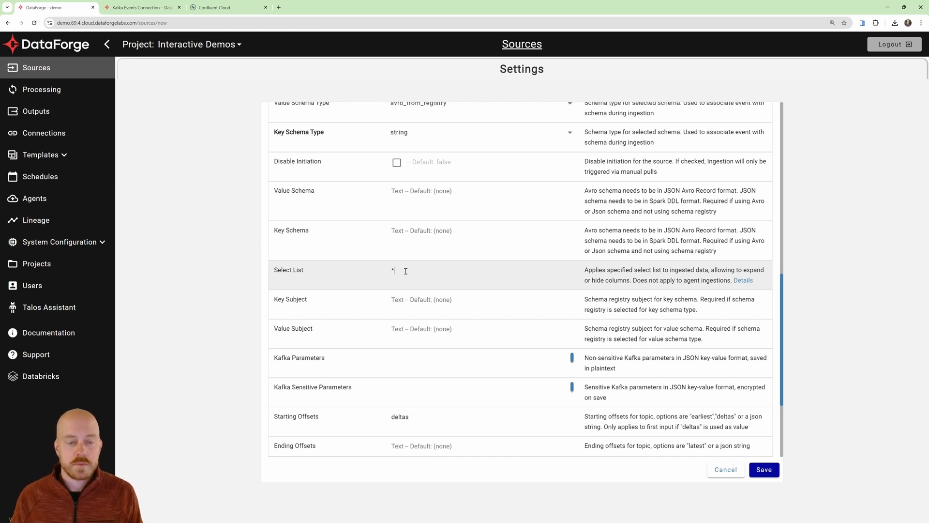
# - Switch to Confluent Cloud and examine the value structure of the datagen-orders topic's last message
pyautogui.click(227, 7)
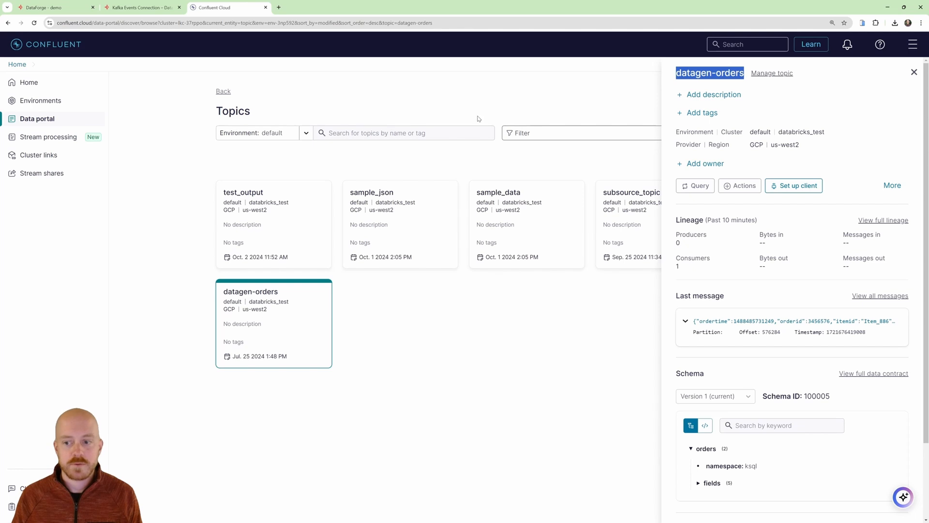
pyautogui.click(686, 322)
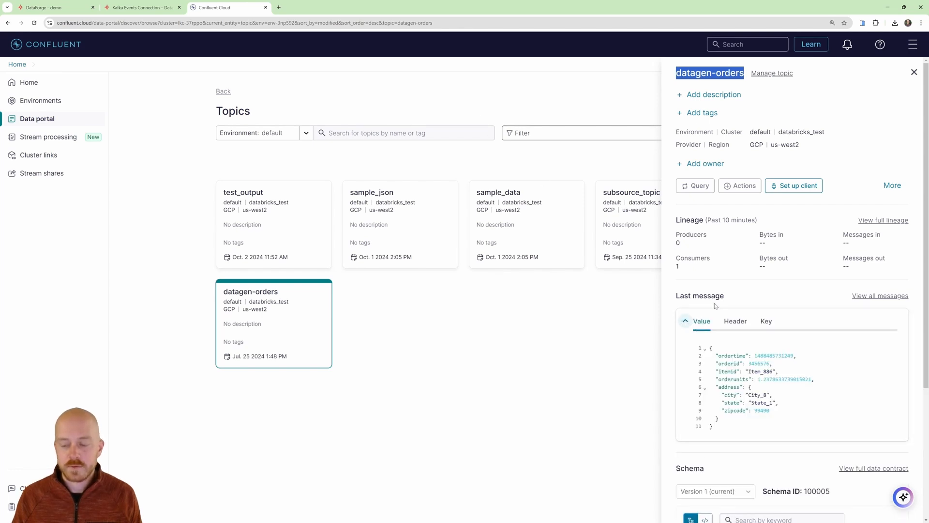
pyautogui.scroll(-2, 716, 314)
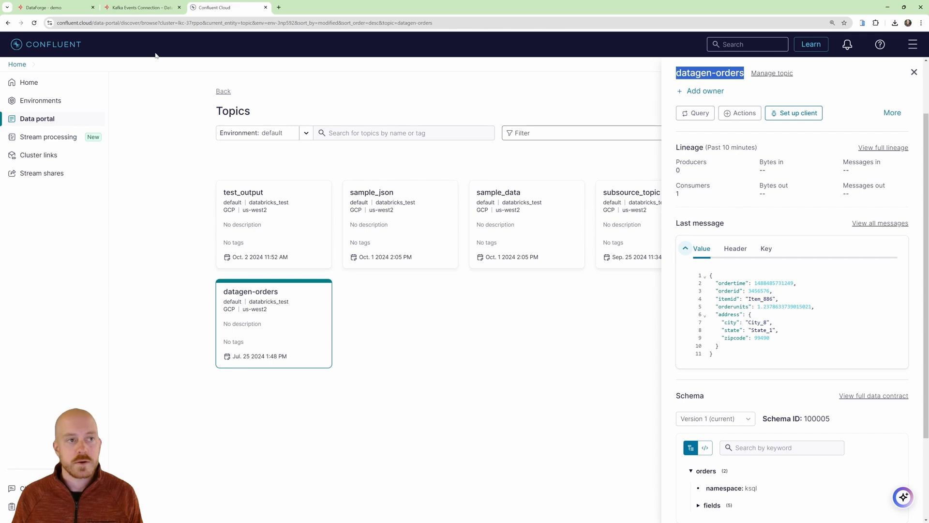
# - Return to the DataForge source settings and set the Select List parameter to "*, value.*"
pyautogui.click(62, 10)
pyautogui.click(406, 273)
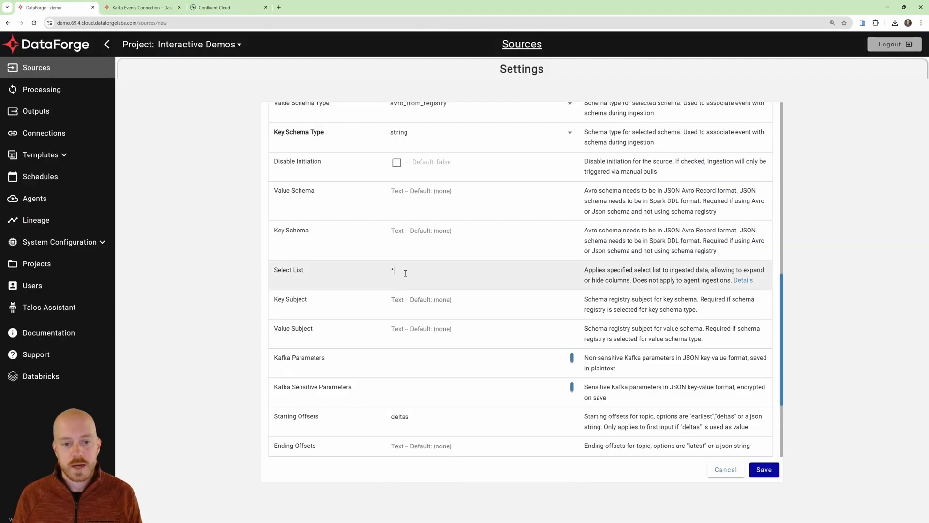
pyautogui.click(406, 273)
pyautogui.write(',')
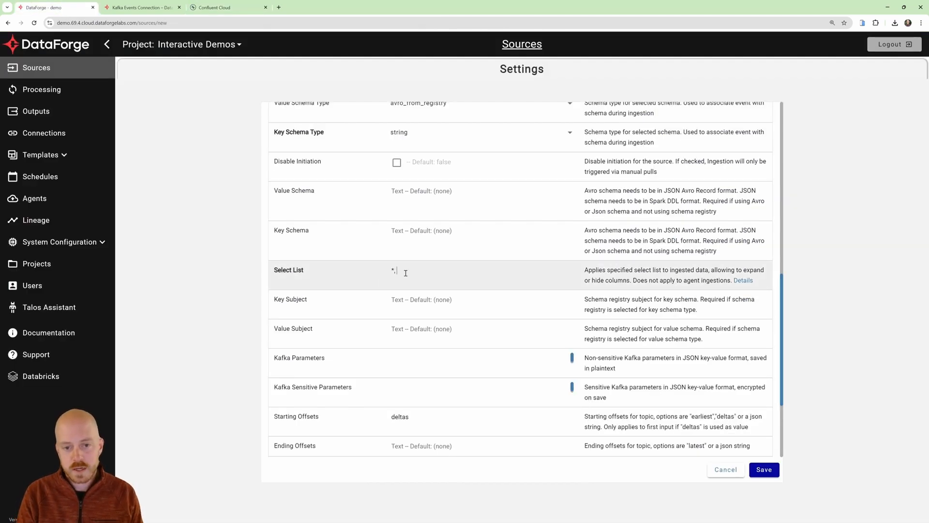
pyautogui.write(' value.*')
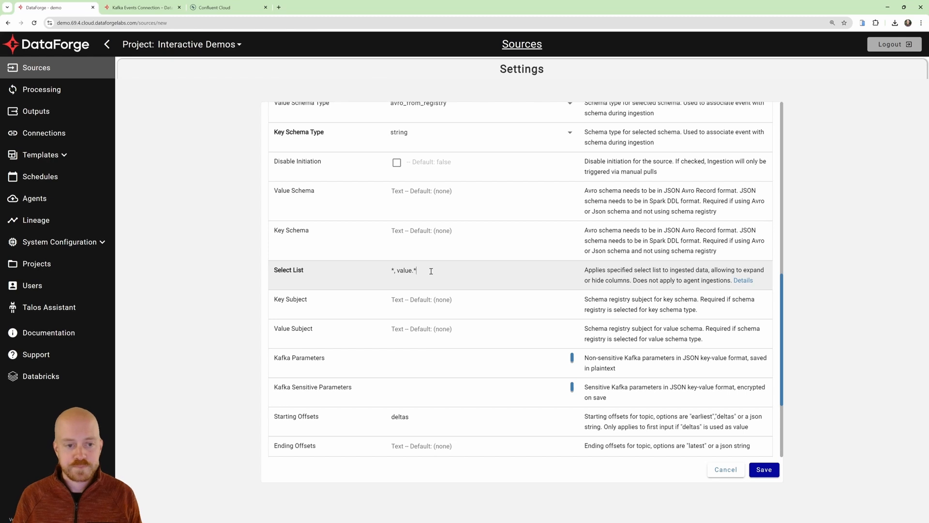
# - For the Value Subject parameter, open the datagen-orders-value data contract in Confluent Cloud's default environment
pyautogui.scroll(-2, 428, 271)
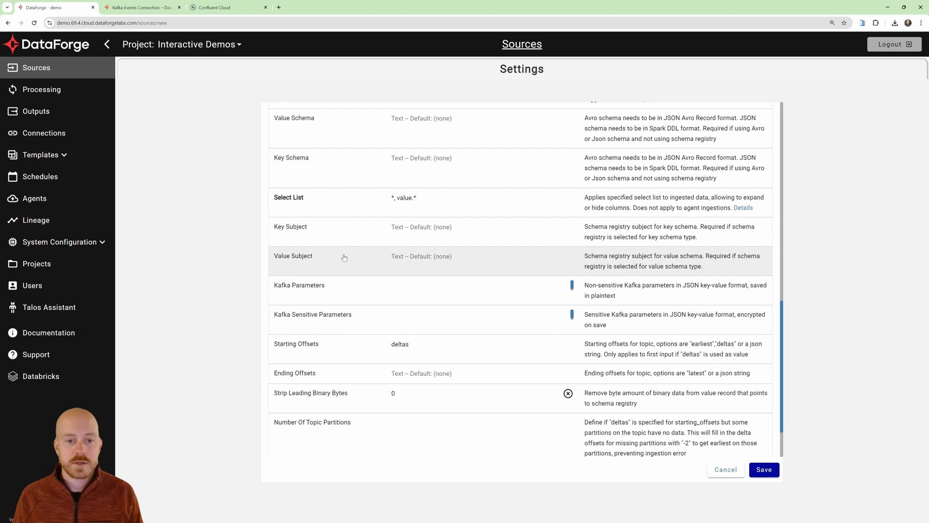
pyautogui.click(424, 260)
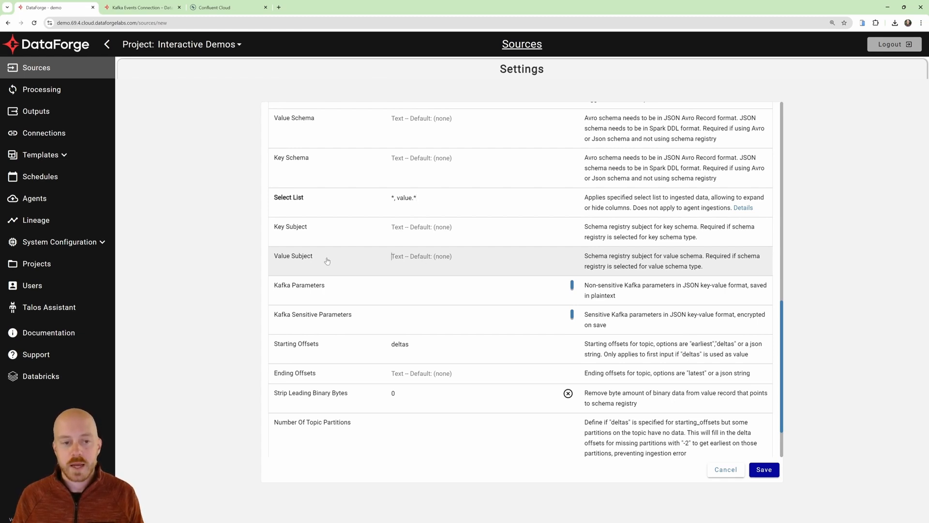
pyautogui.click(226, 9)
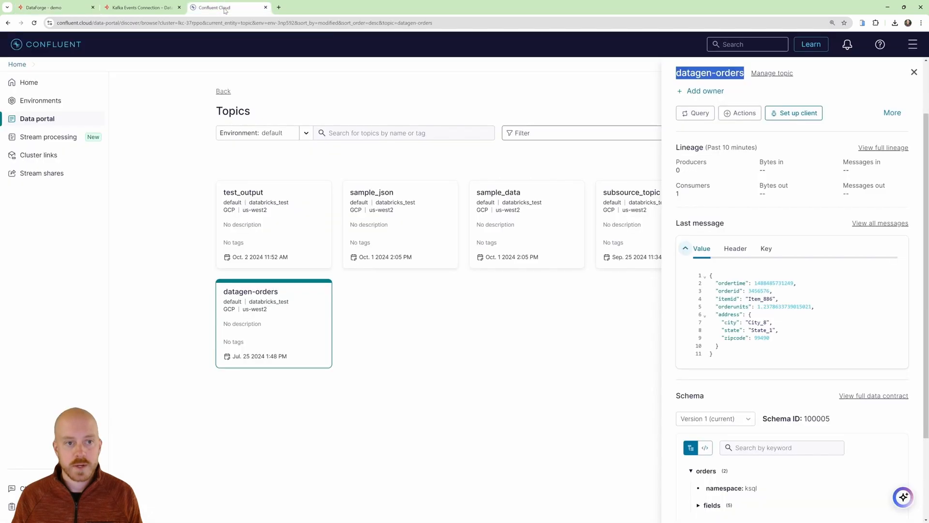
pyautogui.click(46, 102)
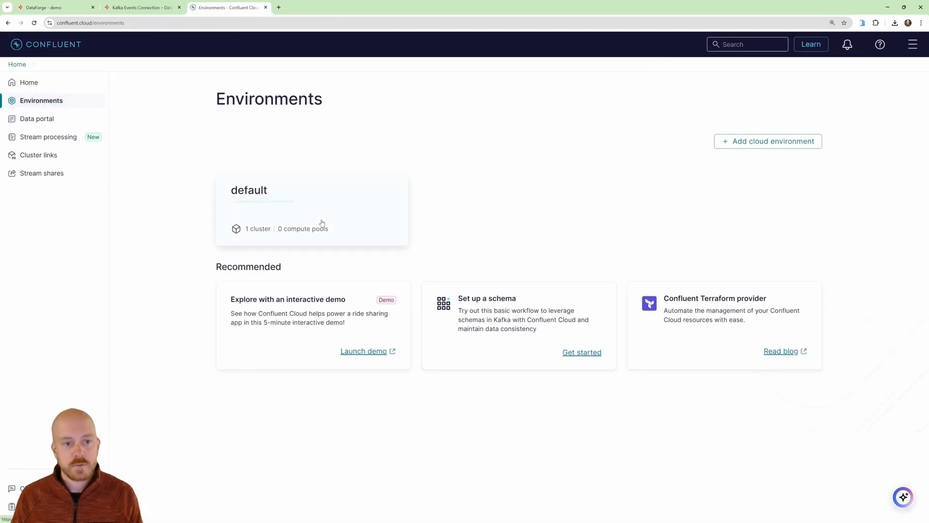
pyautogui.click(320, 227)
pyautogui.click(320, 129)
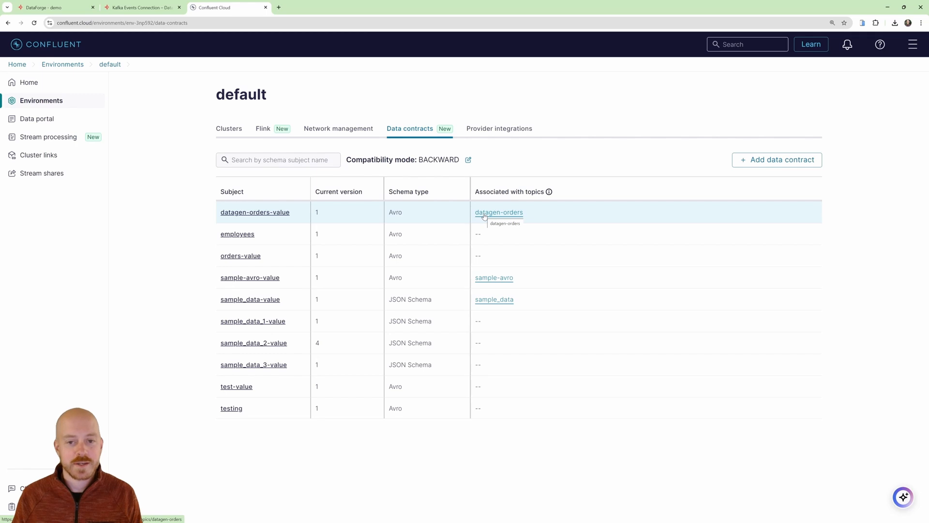
pyautogui.click(266, 214)
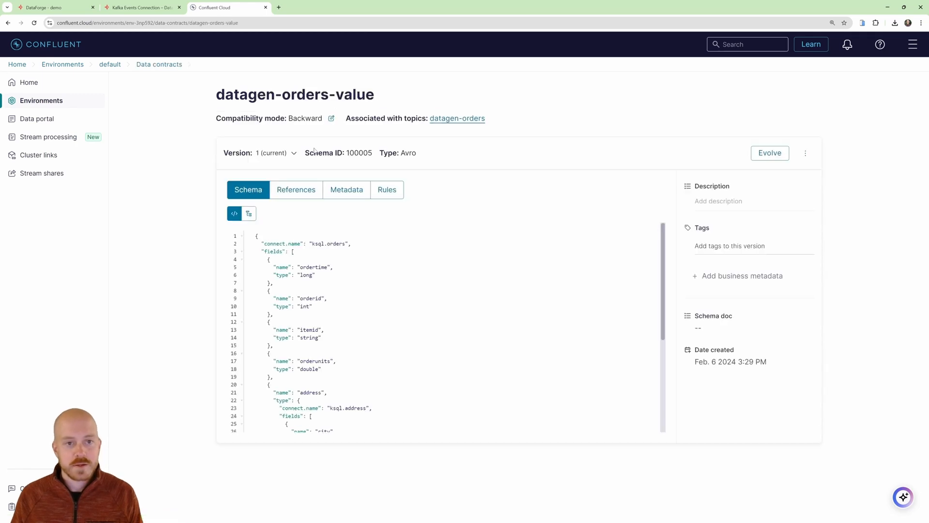
# - Copy the name of the datagen-orders-value data contract into the Value Subject parameter of the DataForge source
pyautogui.moveTo(382, 98); pyautogui.dragTo(219, 96)
pyautogui.hotkey('ctrl', 'c')
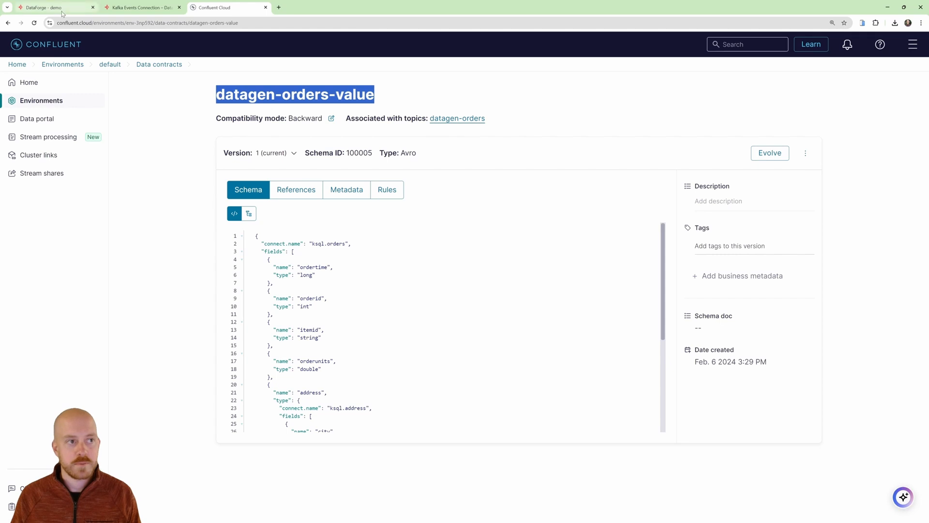
pyautogui.click(45, 7)
pyautogui.click(438, 255)
pyautogui.hotkey('ctrl', 'v')
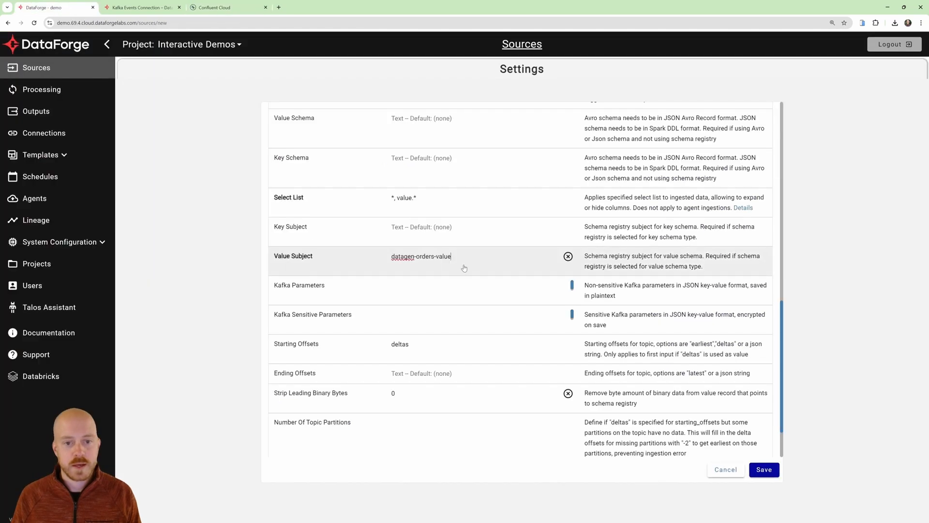
# - Save the new Orders source and start its stream
pyautogui.scroll(-1, 484, 255)
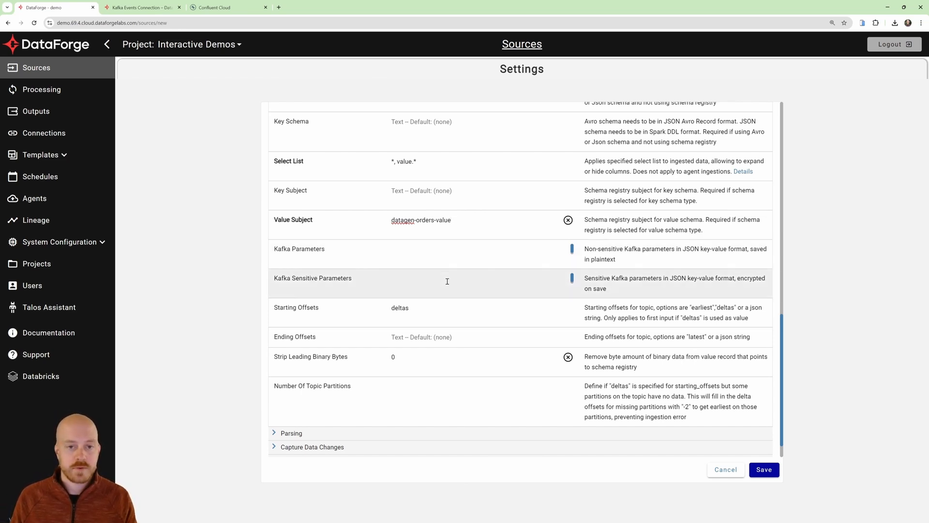
pyautogui.click(424, 278)
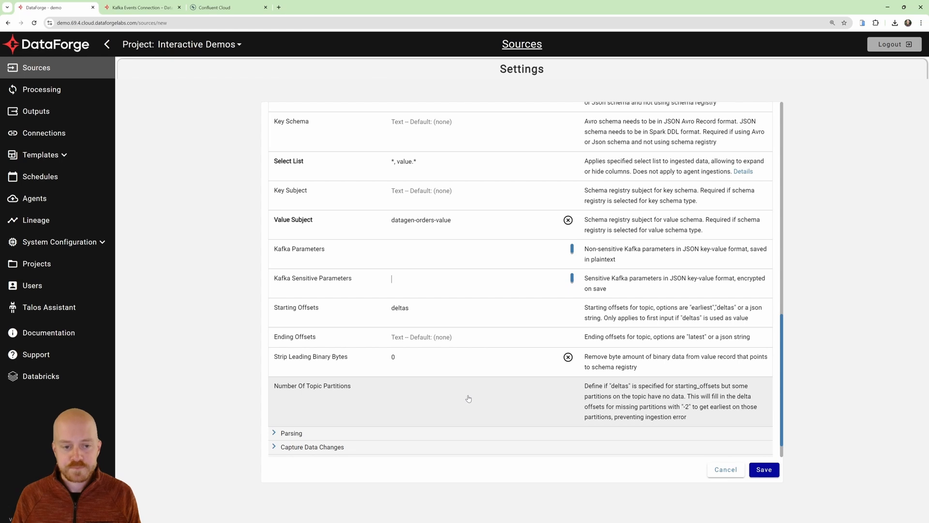
pyautogui.click(764, 470)
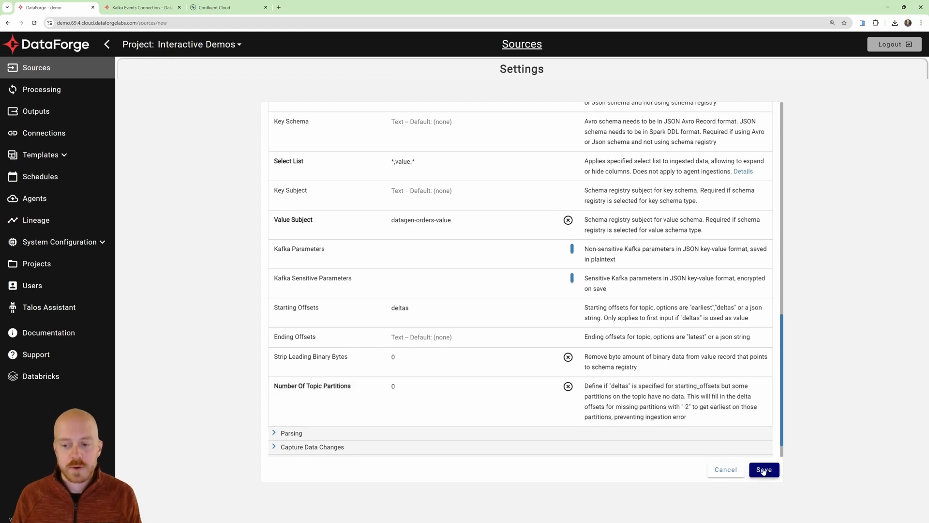
pyautogui.scroll(11, 619, 302)
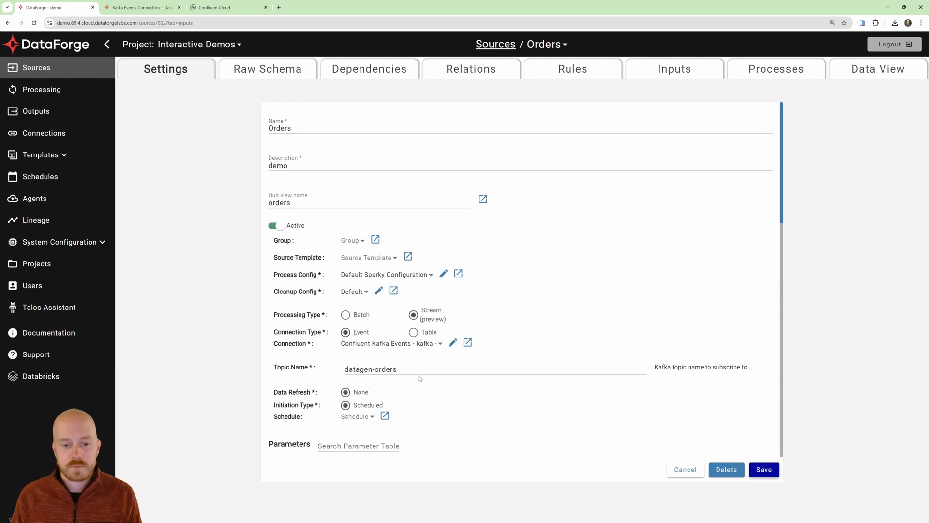
pyautogui.click(670, 73)
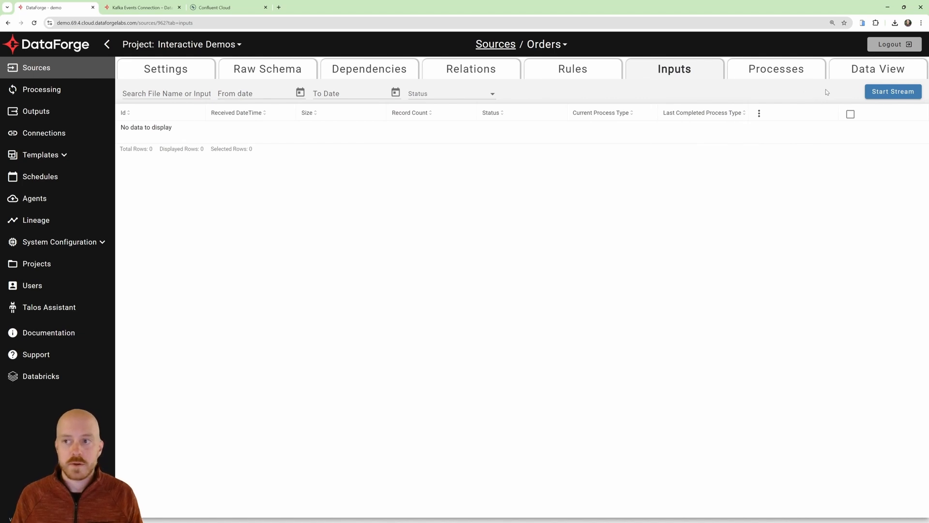
pyautogui.click(875, 95)
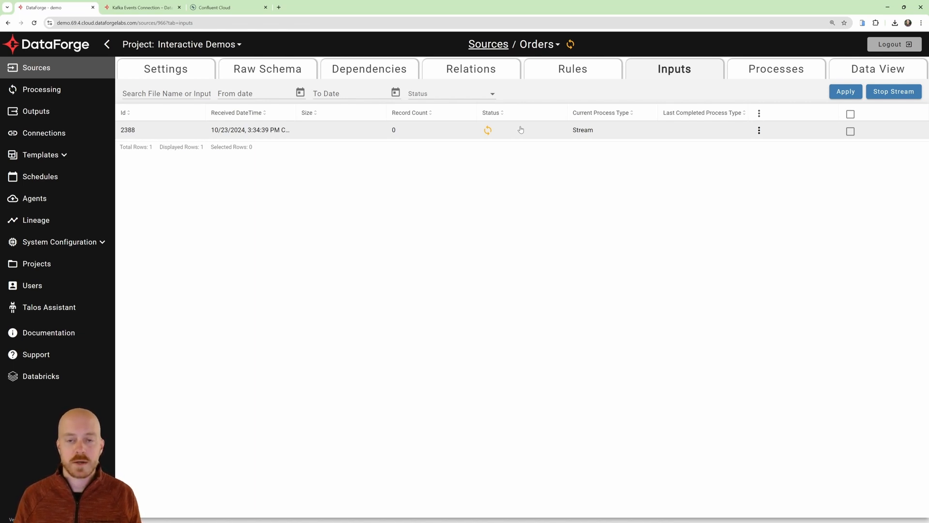
# - Review the processing log of the Stream process for the Orders source's running input
pyautogui.click(488, 135)
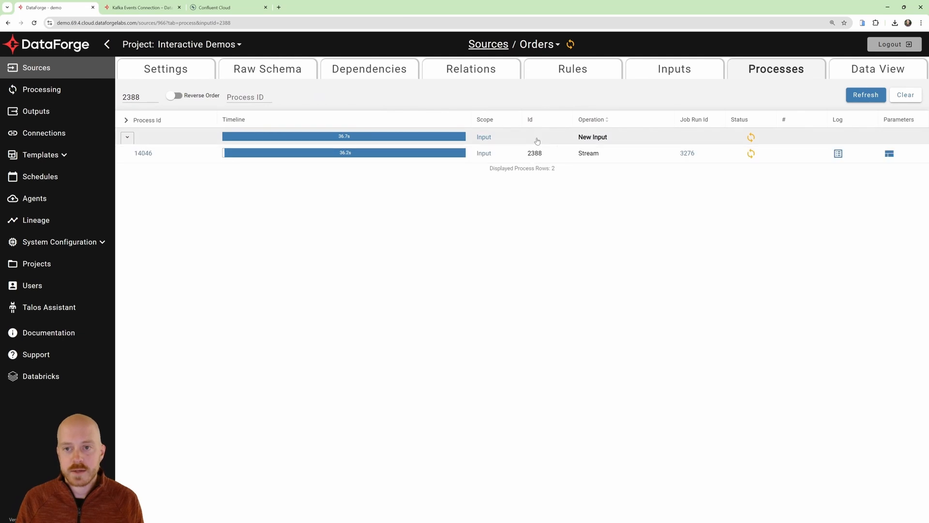
pyautogui.click(838, 154)
pyautogui.scroll(-3, 495, 235)
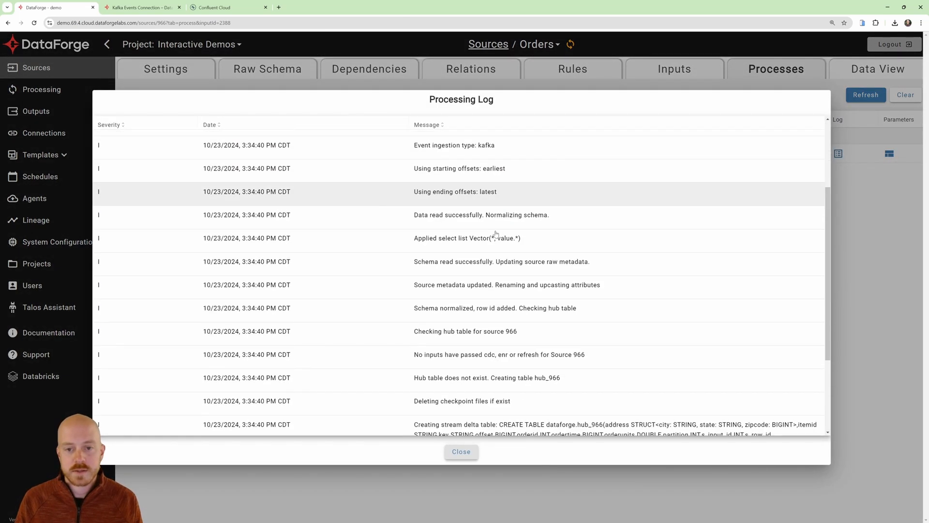
pyautogui.scroll(-2, 495, 235)
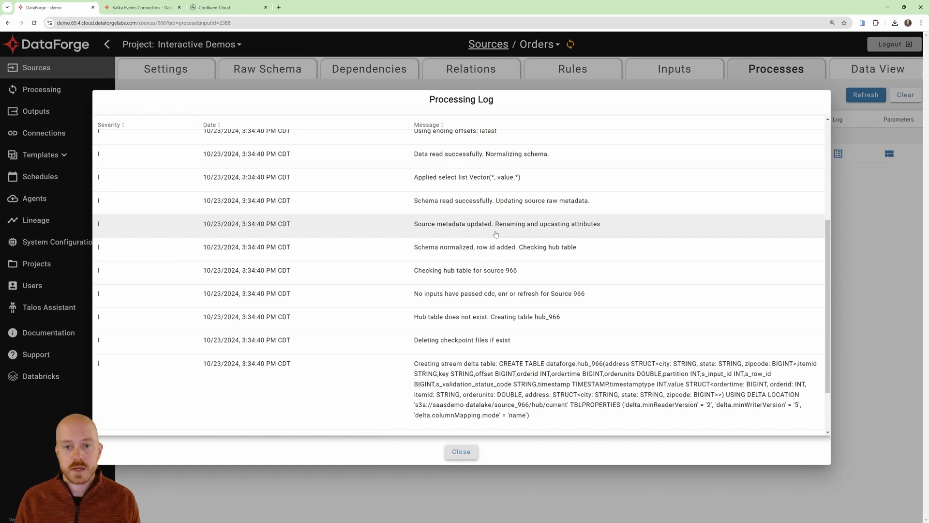
pyautogui.click(461, 451)
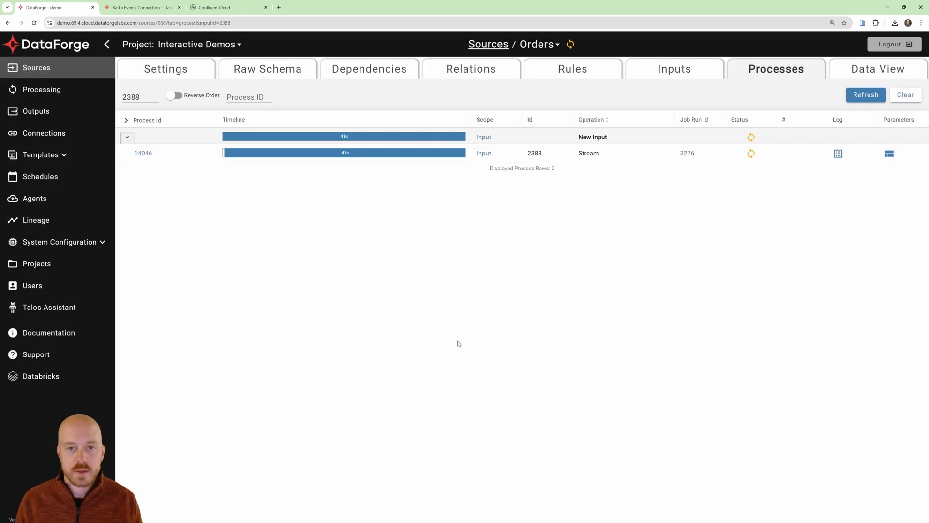
# - Examine the Orders source's raw schema and the nested datatype schema of its value attribute
pyautogui.click(276, 71)
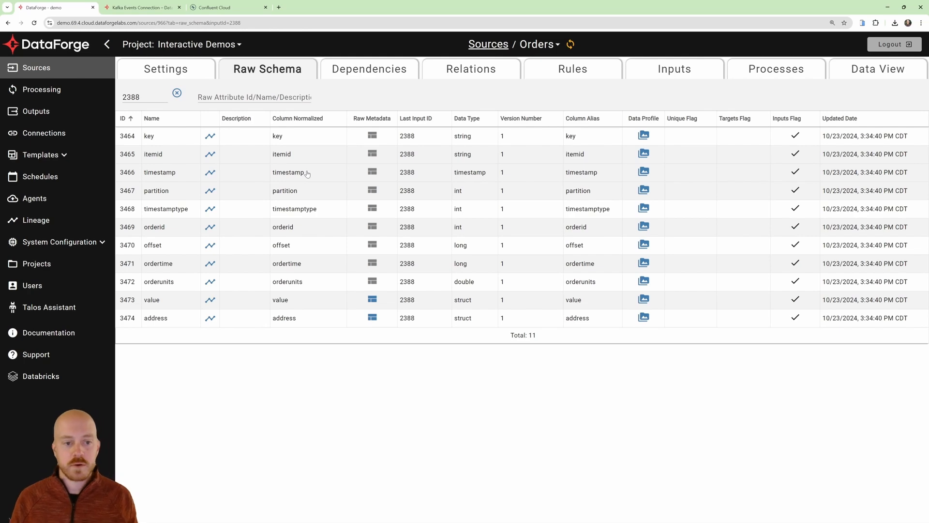
pyautogui.click(373, 300)
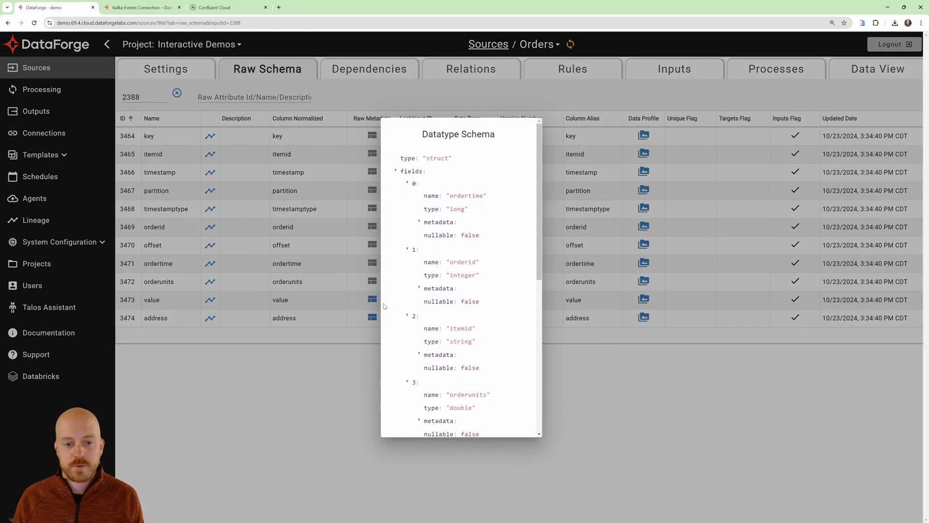
pyautogui.scroll(-4, 442, 271)
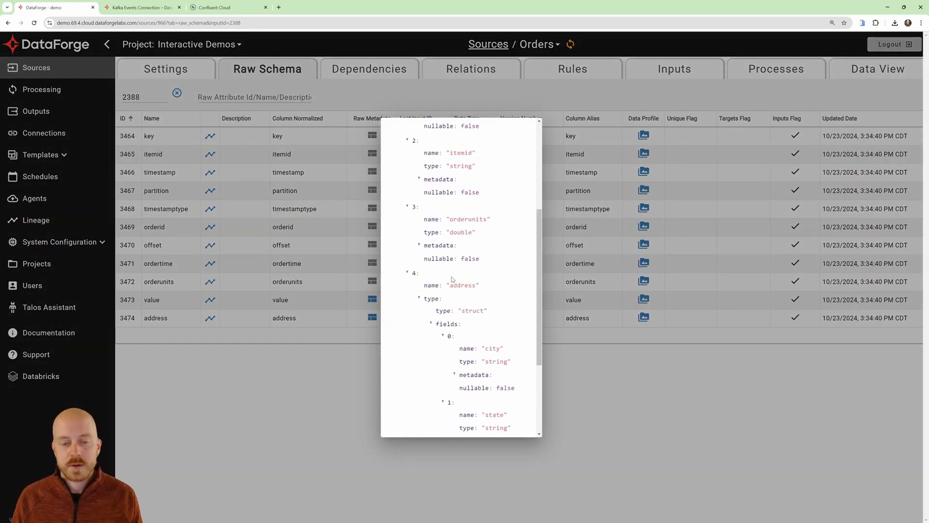
pyautogui.scroll(4, 452, 279)
pyautogui.click(292, 376)
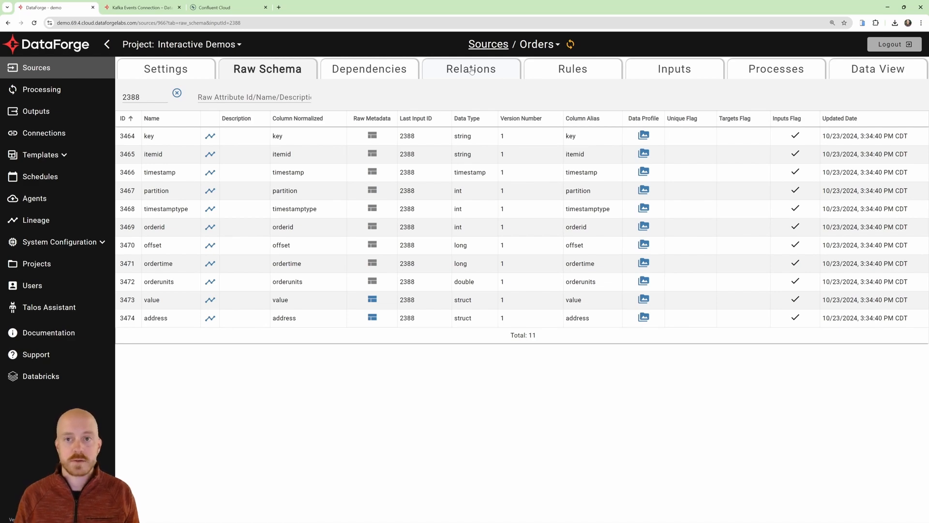
# - Open the Items source and review its settings and raw schema for the itemid attribute
pyautogui.click(482, 47)
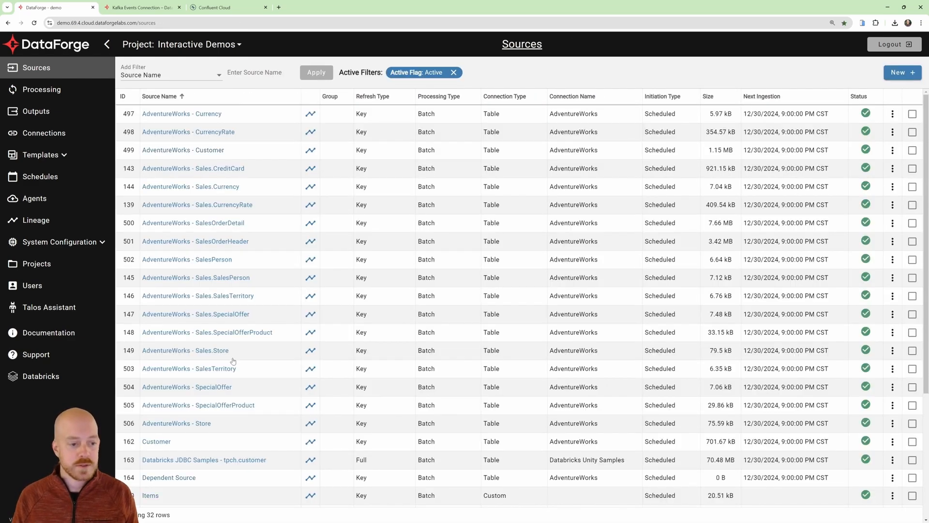
pyautogui.scroll(-4, 219, 321)
pyautogui.click(152, 351)
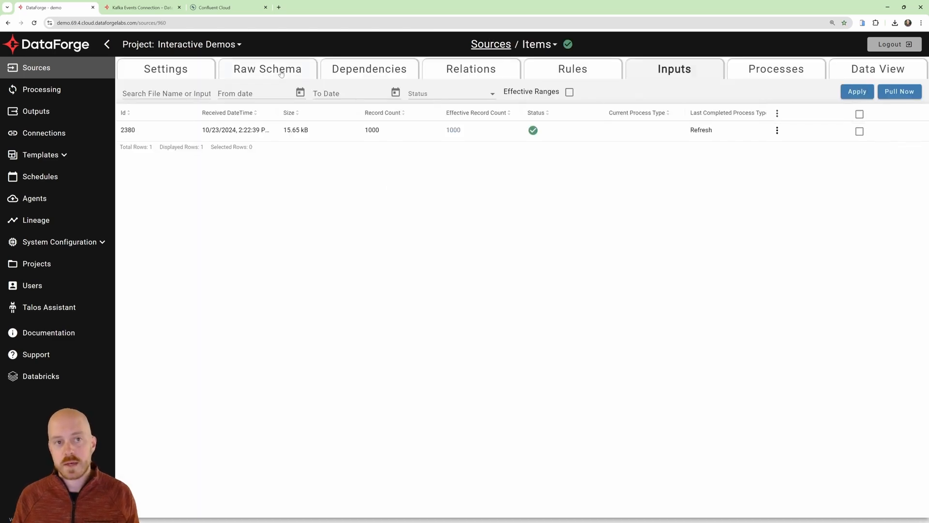
pyautogui.click(214, 77)
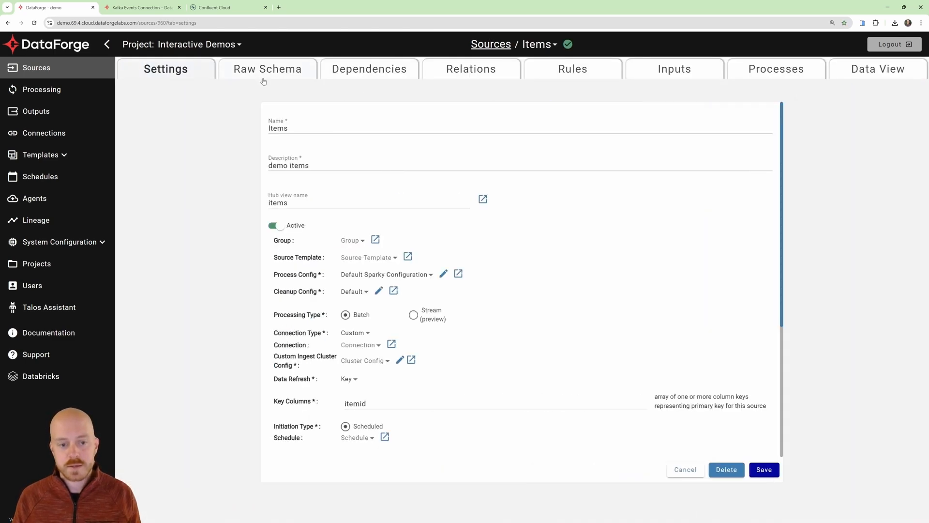
pyautogui.click(271, 73)
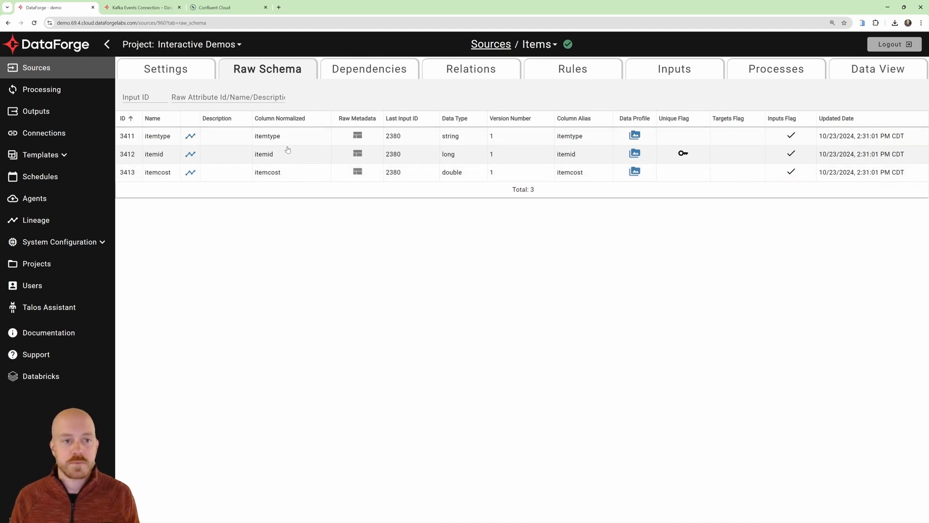
pyautogui.doubleClick(269, 159)
pyautogui.click(266, 158)
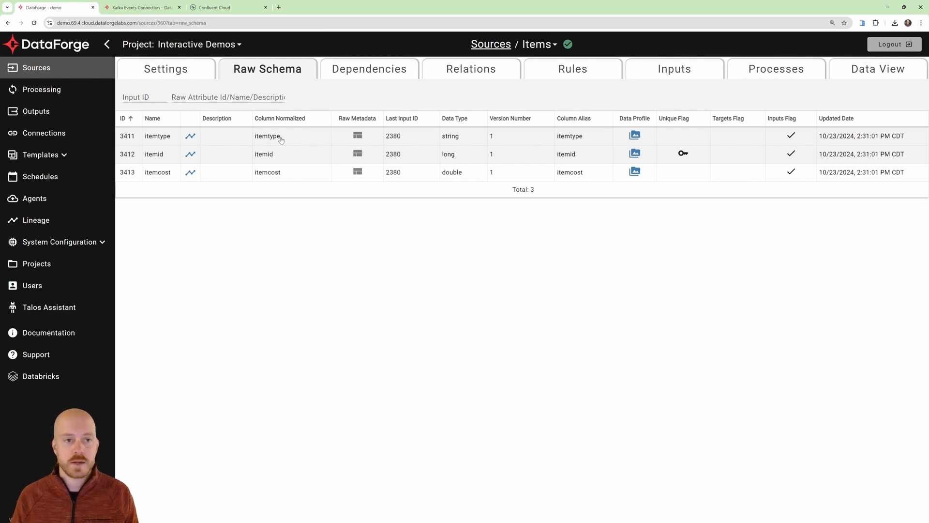
# - Return to the Orders source and start a new relation named "Orders - itemid - Item"
pyautogui.click(501, 45)
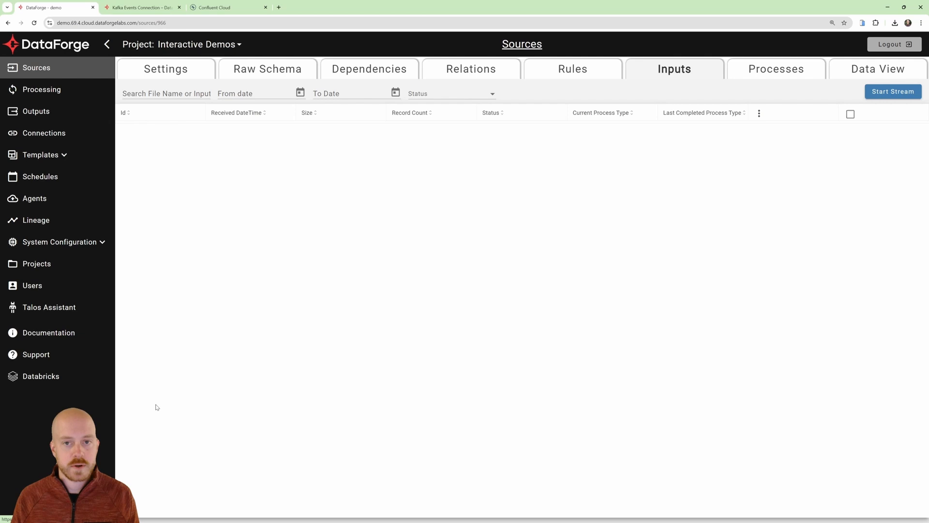
pyautogui.click(154, 409)
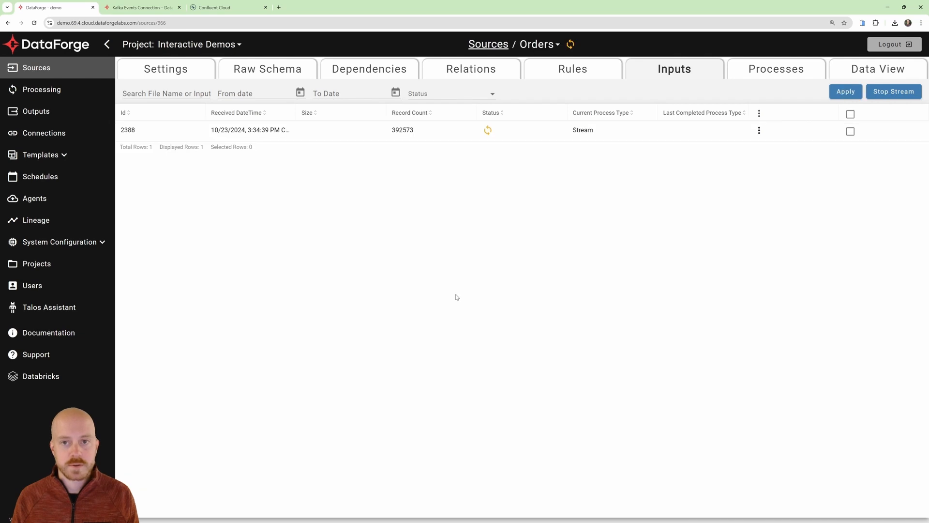
pyautogui.click(481, 71)
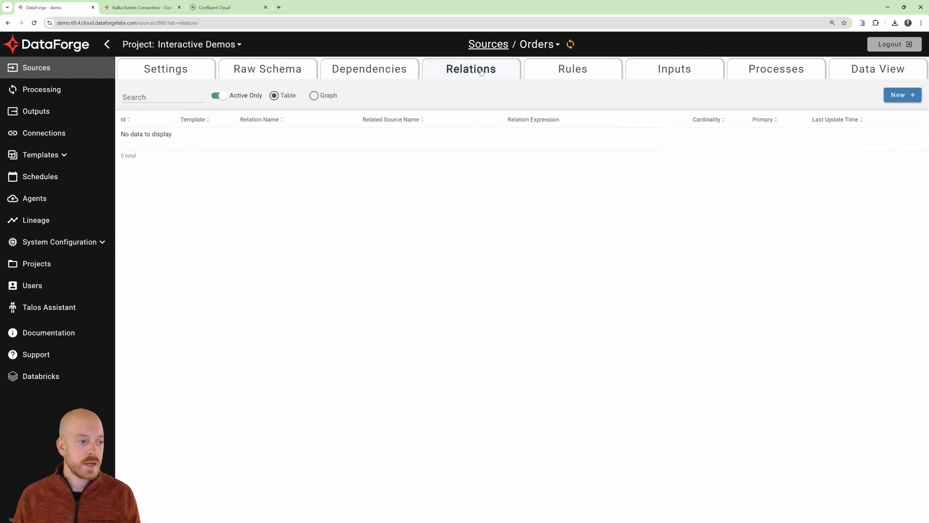
pyautogui.click(903, 95)
pyautogui.click(393, 180)
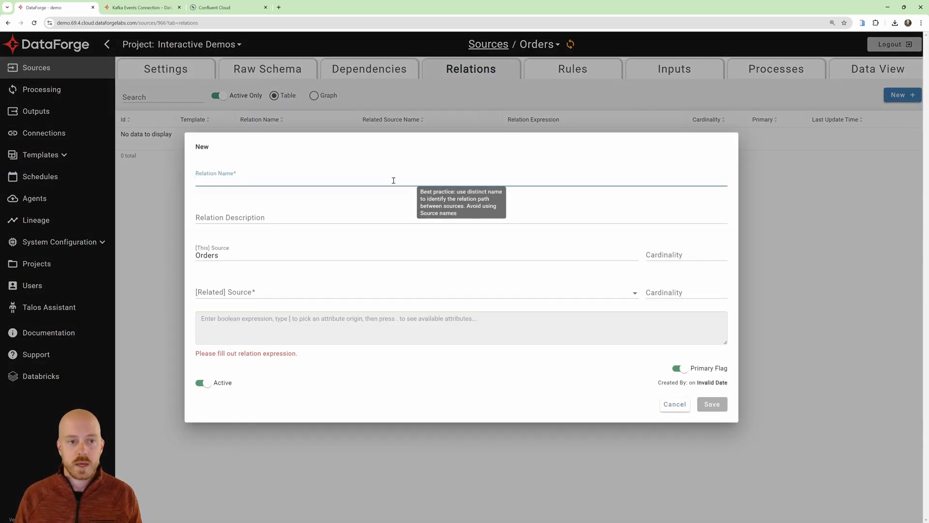
pyautogui.write('Order')
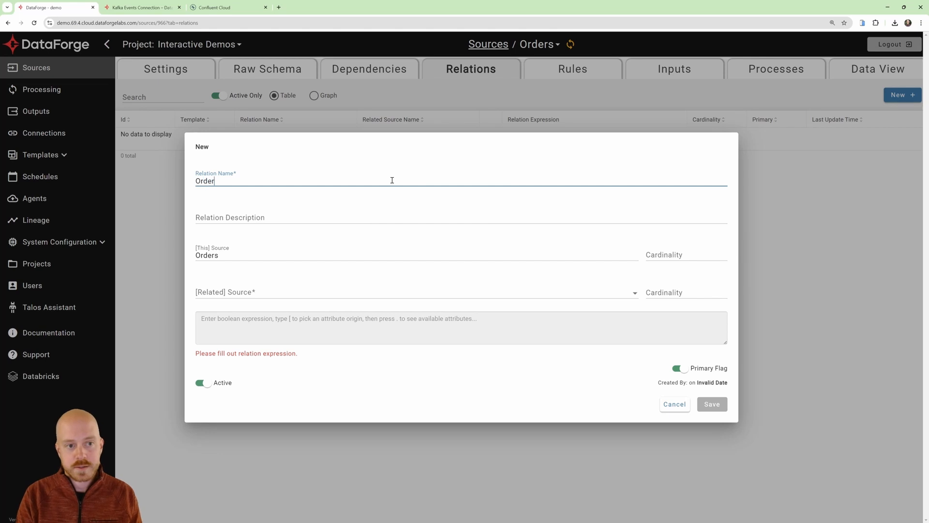
pyautogui.write('s - i')
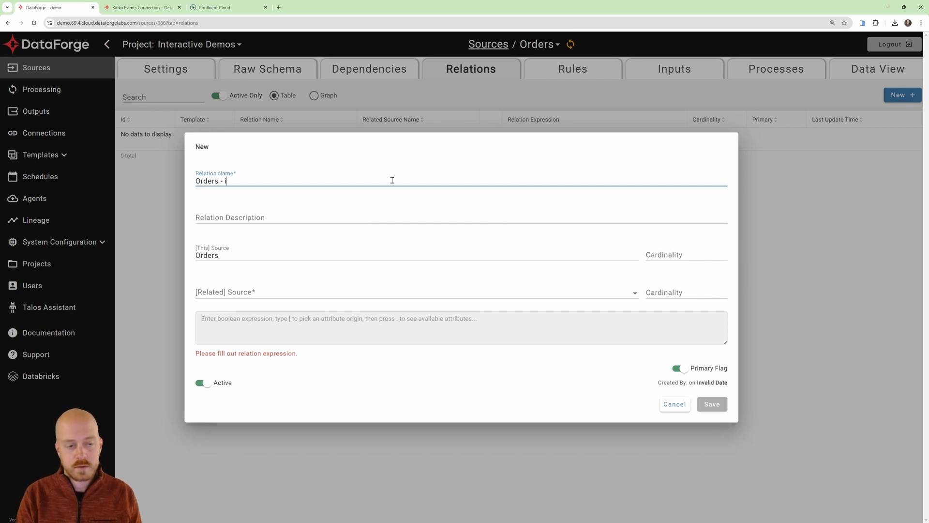
pyautogui.write('temid - Item')
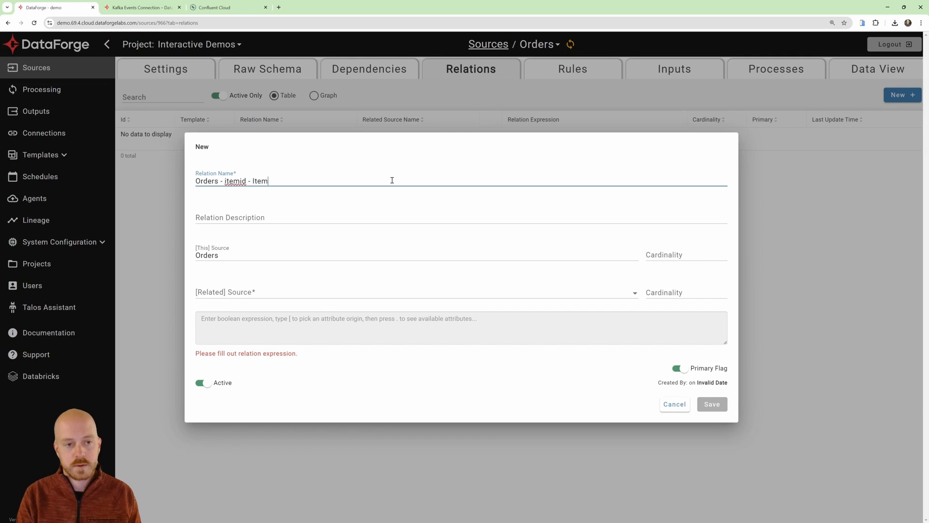
# - Set the related source of the new relation to Items
pyautogui.click(380, 292)
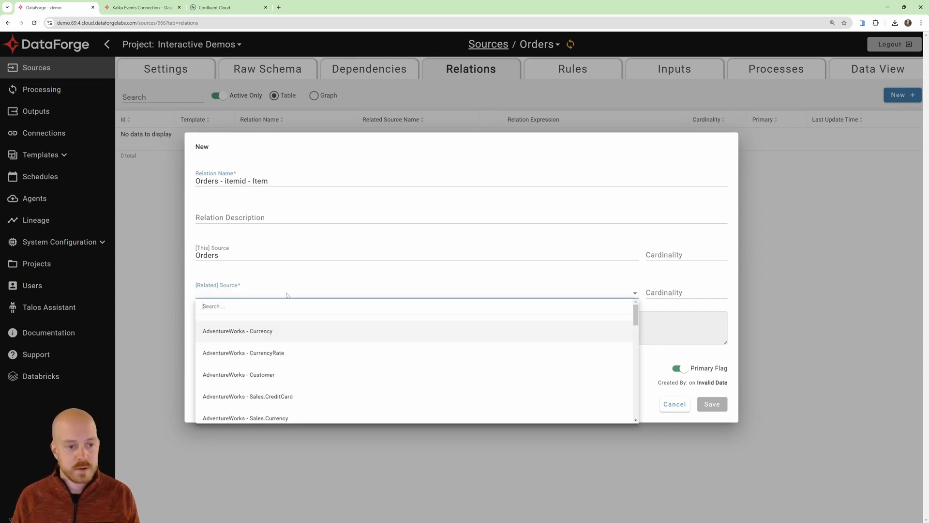
pyautogui.scroll(-5, 291, 363)
pyautogui.scroll(-8, 252, 377)
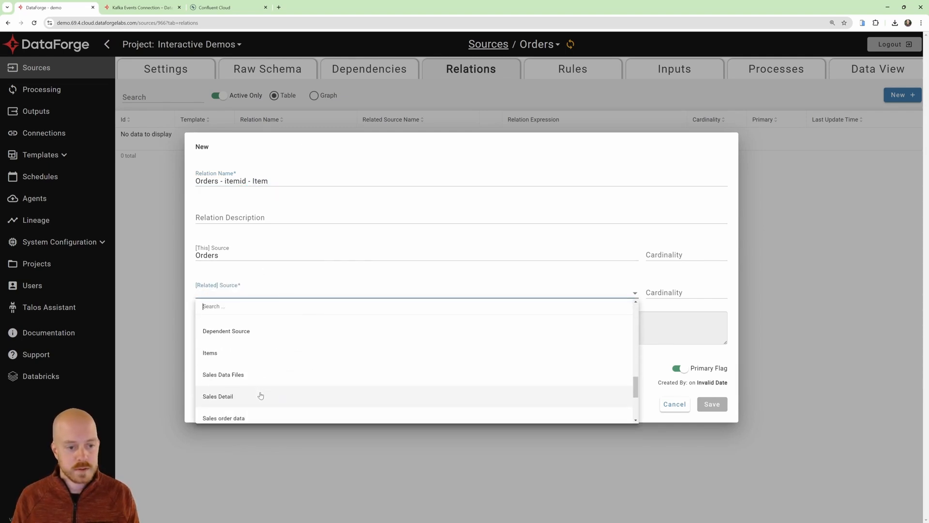
pyautogui.click(260, 355)
# - Enter the relation expression "[This].itemid = [Related].itemid"
pyautogui.click(284, 328)
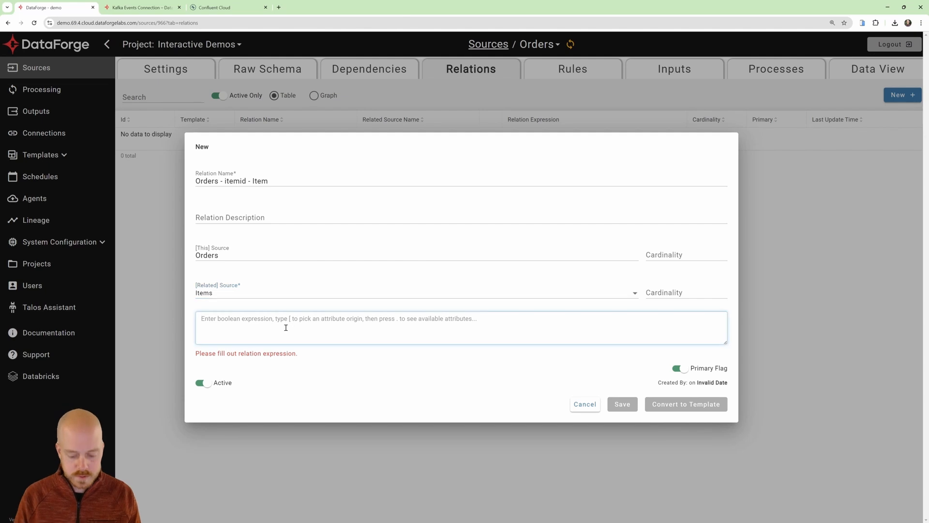
pyautogui.write('[')
pyautogui.press('Return')
pyautogui.write('.item')
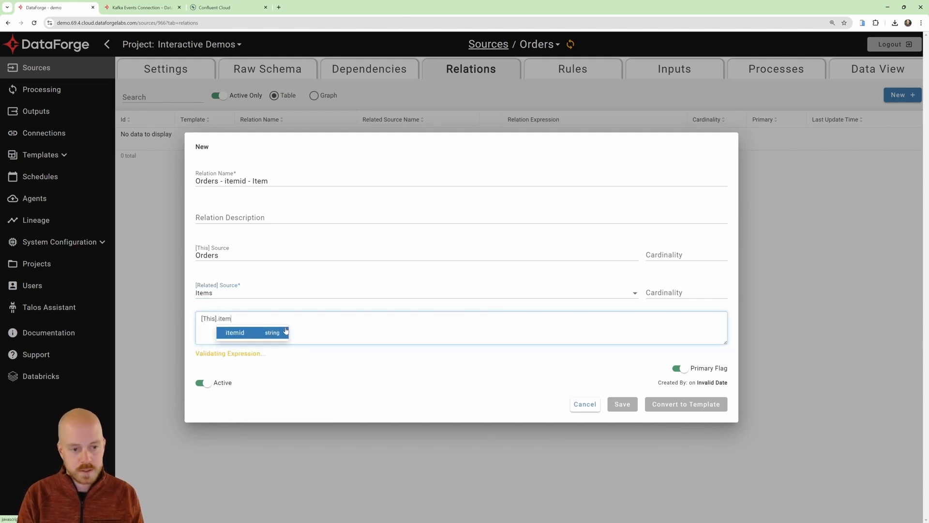
pyautogui.press('Return')
pyautogui.write('= p[')
pyautogui.press('BackSpace')
pyautogui.press('BackSpace')
pyautogui.write('[relate')
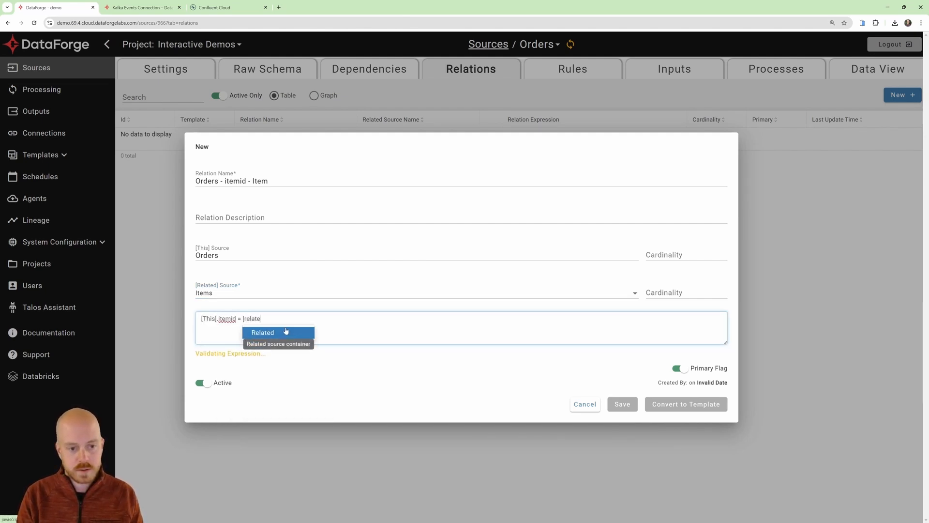
pyautogui.press('Return')
pyautogui.write('.item')
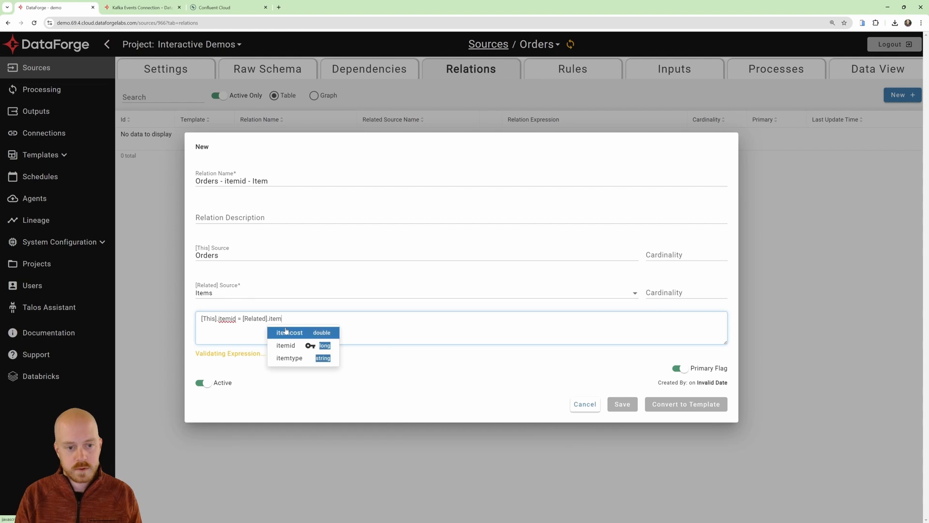
pyautogui.press('Return')
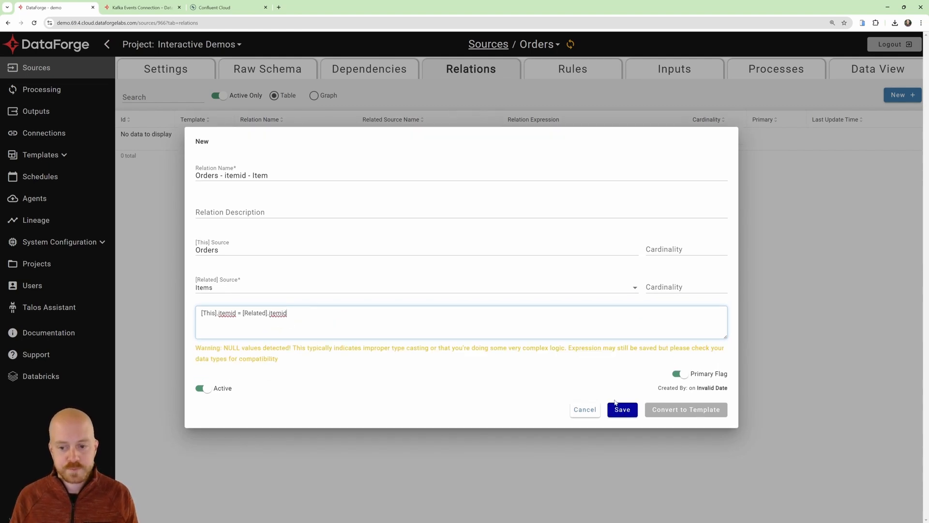
# - Save the new relation between Orders and Items and reopen it to check its cardinality
pyautogui.click(622, 409)
pyautogui.click(426, 306)
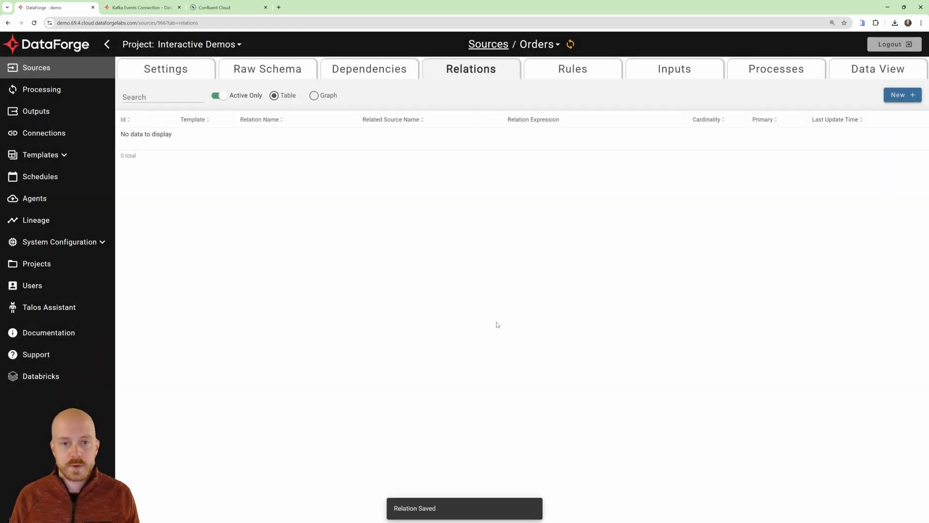
pyautogui.click(279, 145)
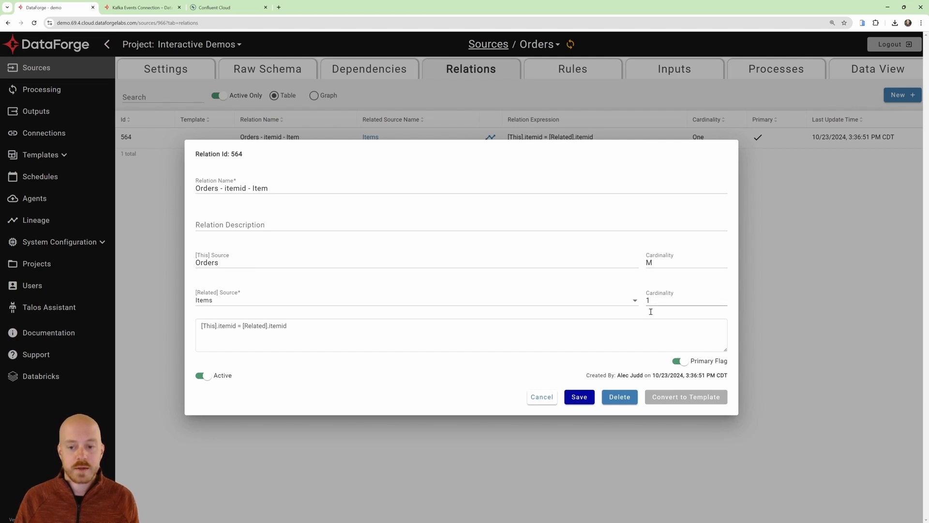
pyautogui.click(542, 397)
# - Start a new enrichment rule named "item type" on the Orders source
pyautogui.click(552, 67)
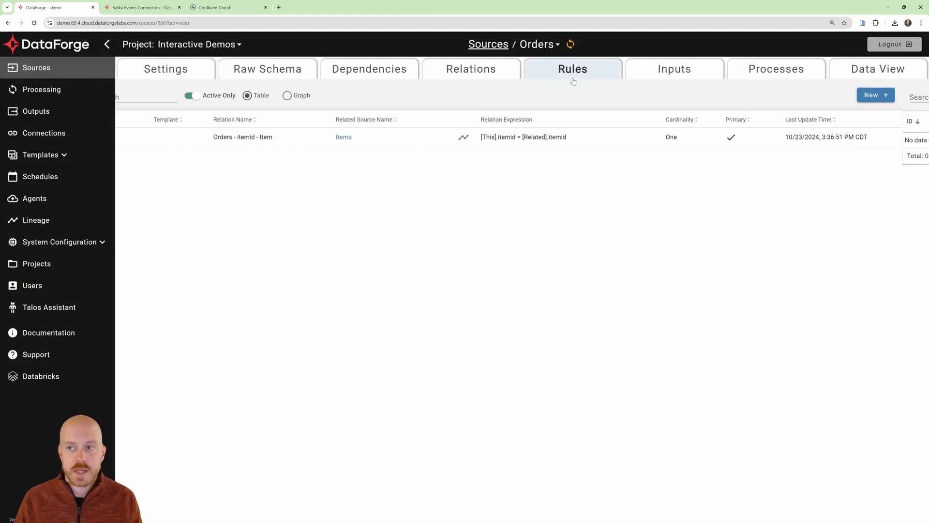
pyautogui.click(901, 95)
pyautogui.click(255, 208)
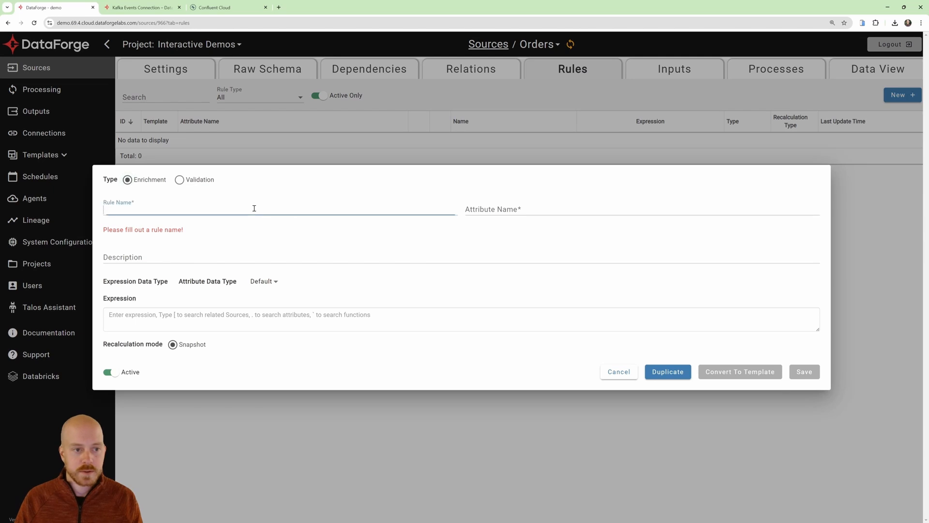
pyautogui.write('item type')
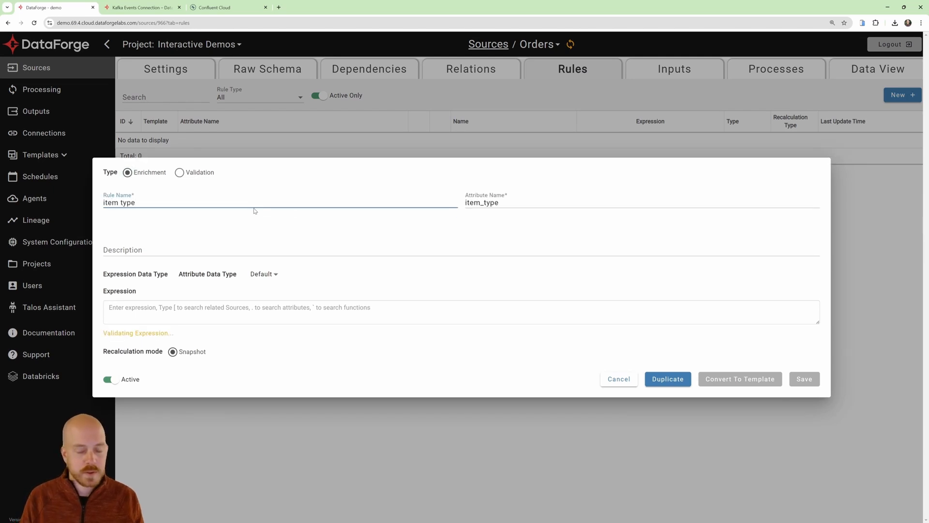
# - Set the rule's expression to "[Items].itemtype" and save the rule
pyautogui.click(276, 306)
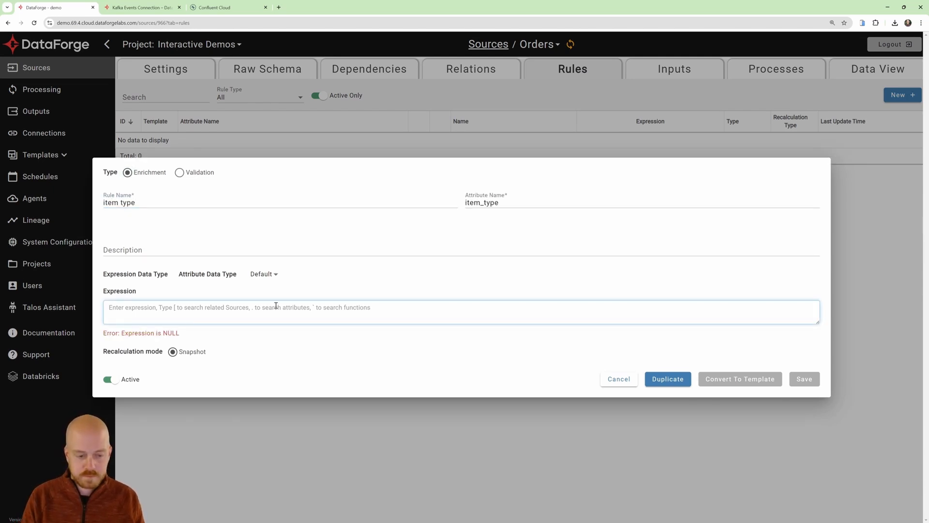
pyautogui.write('[')
pyautogui.press('Down')
pyautogui.press('Return')
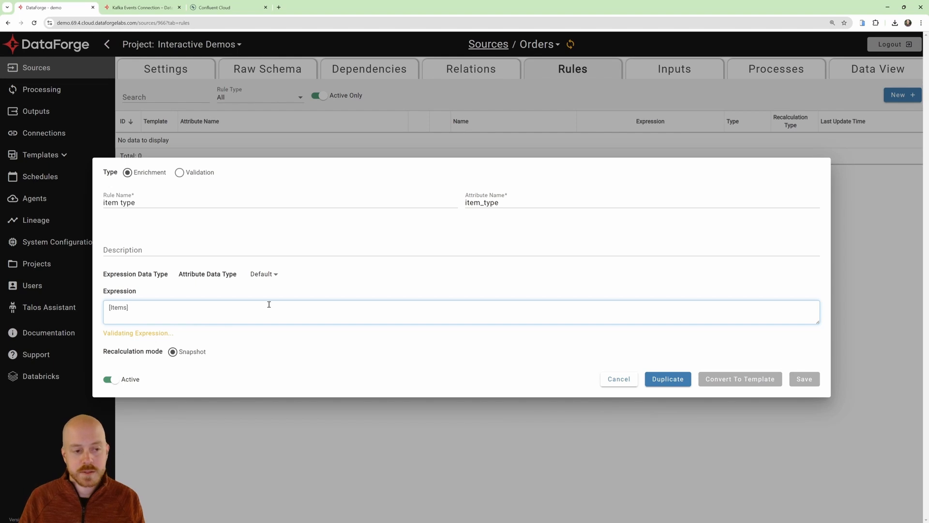
pyautogui.write('.')
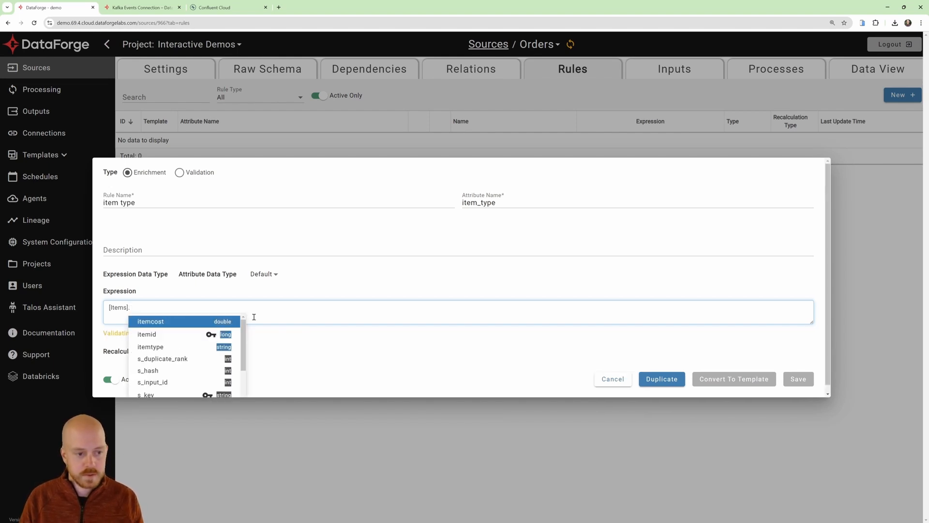
pyautogui.press('Down')
pyautogui.press('Down')
pyautogui.press('Return')
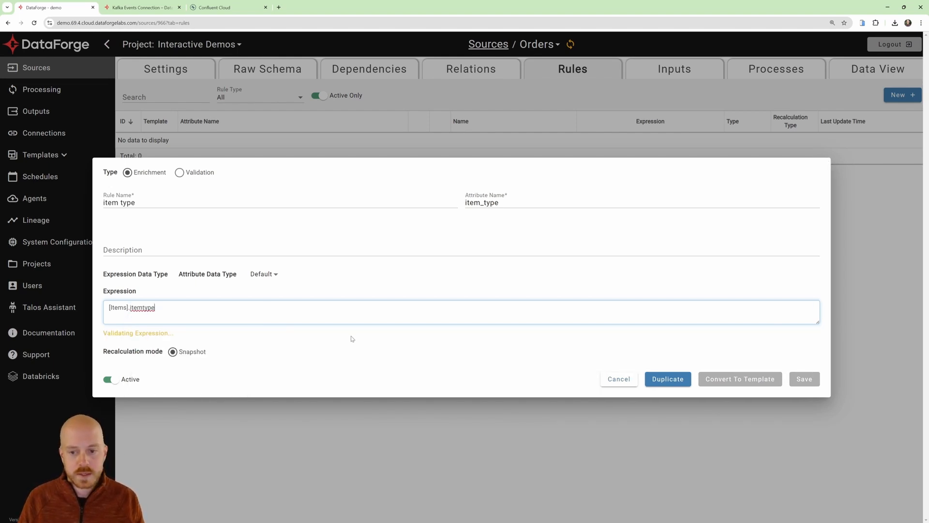
pyautogui.click(804, 396)
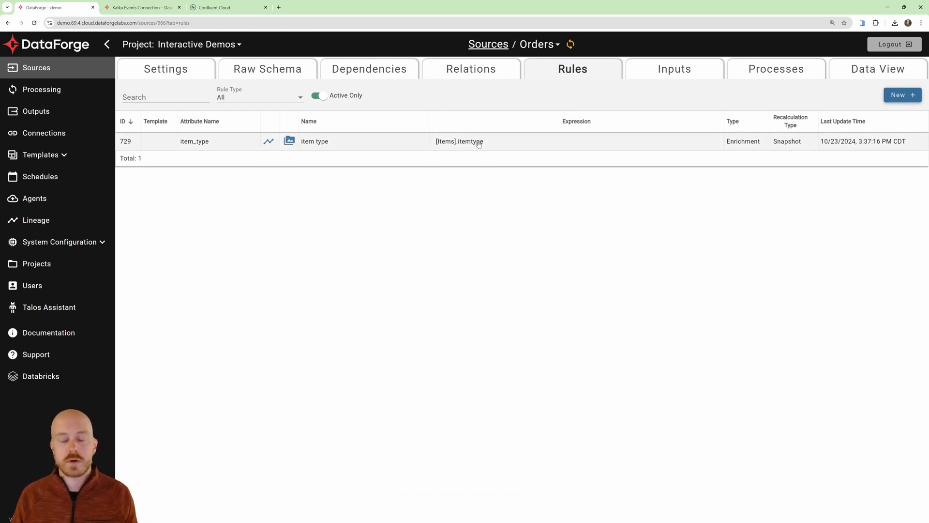
# - Check the Orders source's streaming input and review the source's settings down to its parameters
pyautogui.click(676, 73)
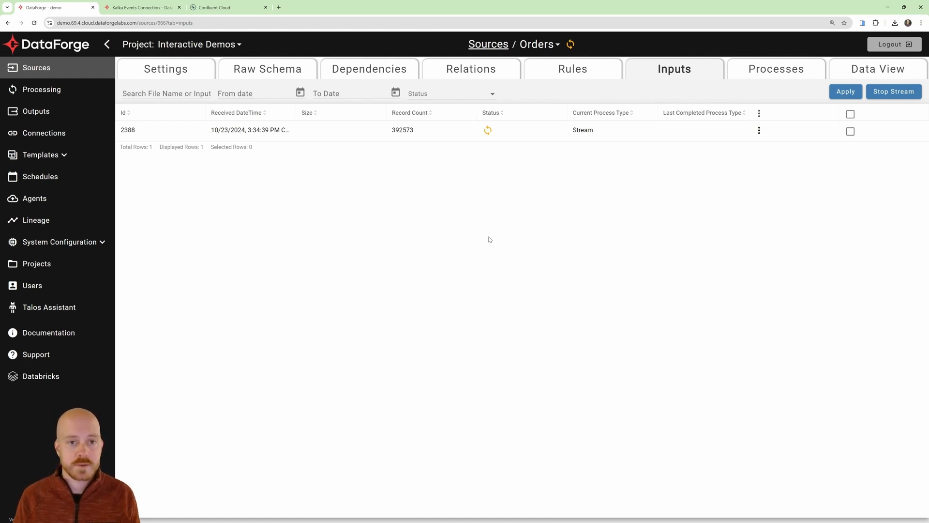
pyautogui.click(171, 70)
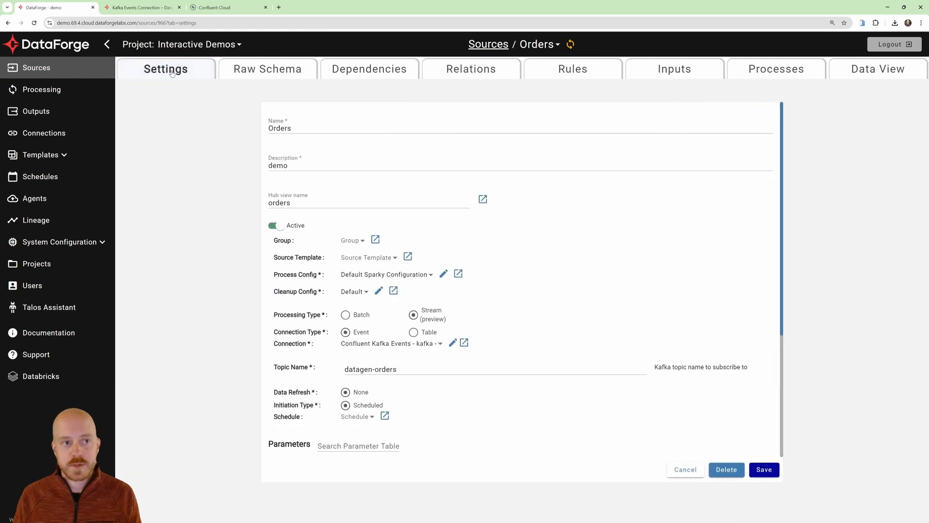
pyautogui.scroll(-1, 536, 266)
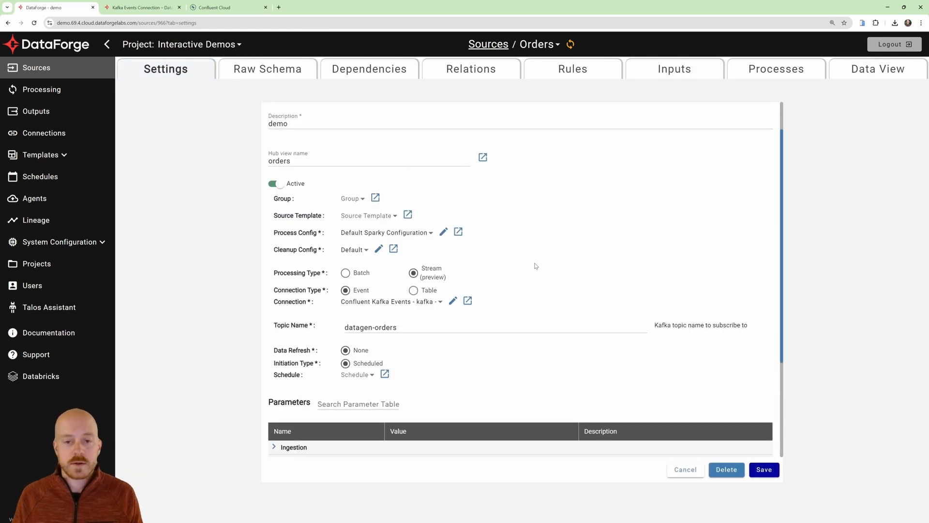
pyautogui.scroll(-1, 536, 266)
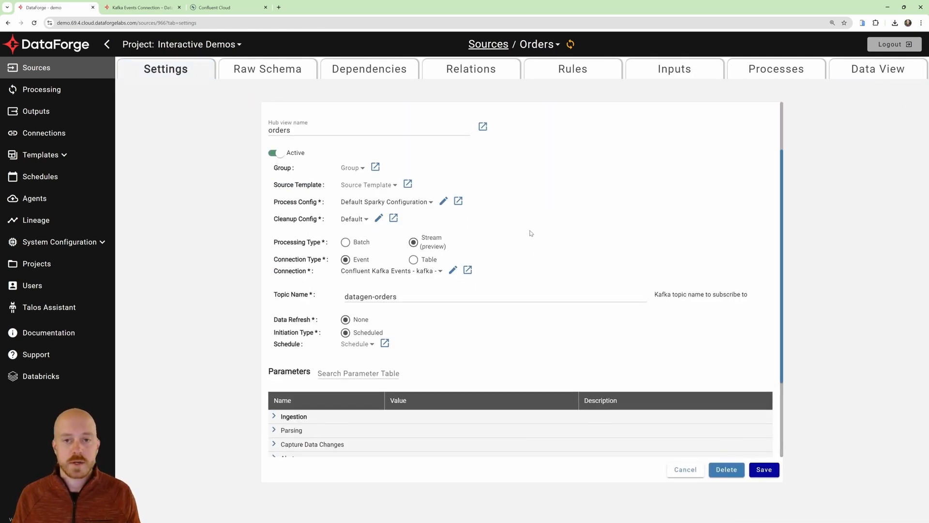
# - Preview the ingestion parameters under Batch processing for the Orders source and switch the processing type back to Stream
pyautogui.click(361, 245)
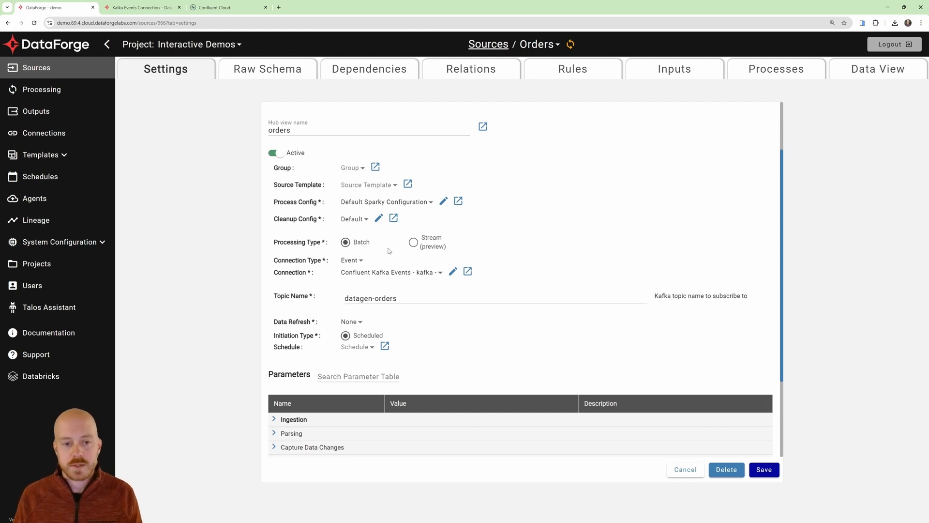
pyautogui.scroll(-3, 414, 233)
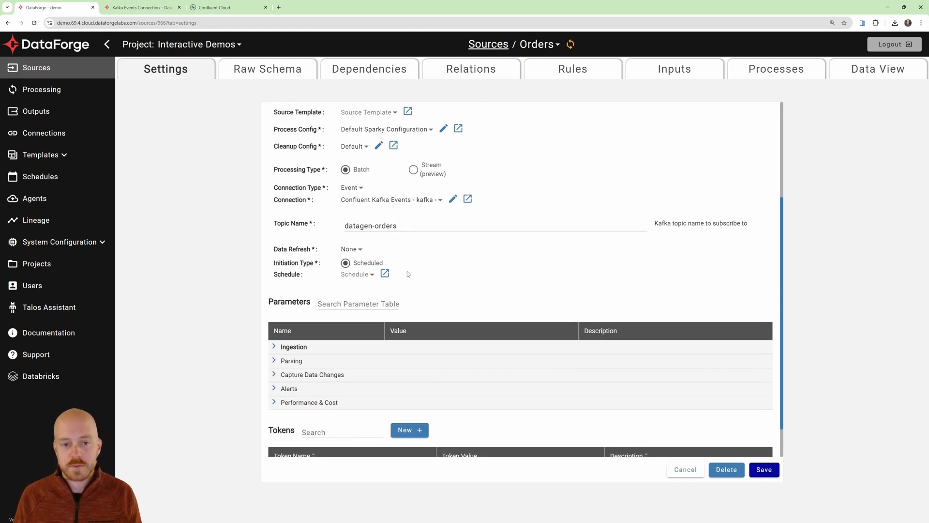
pyautogui.click(274, 347)
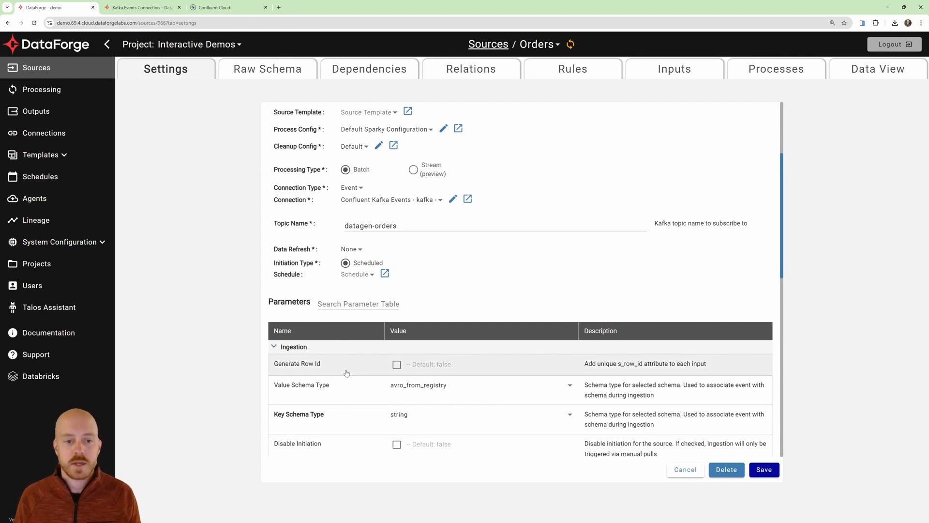
pyautogui.click(413, 170)
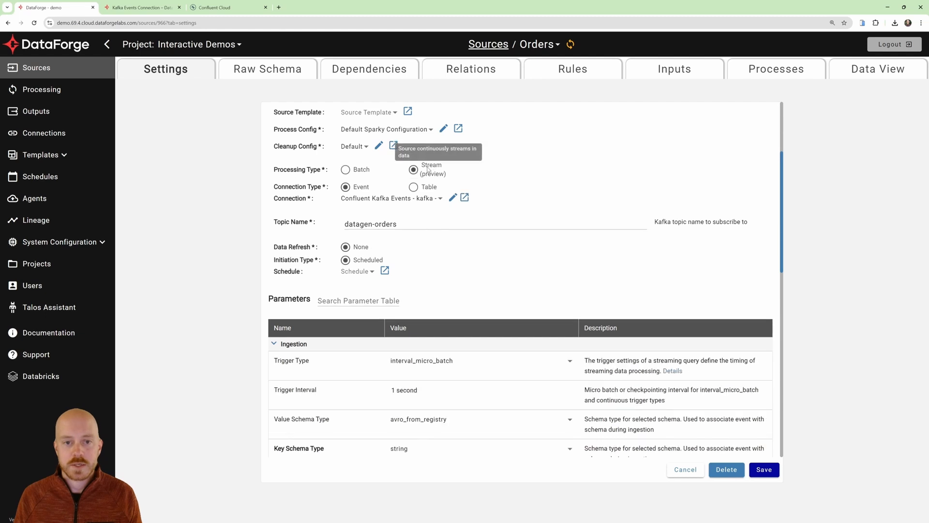